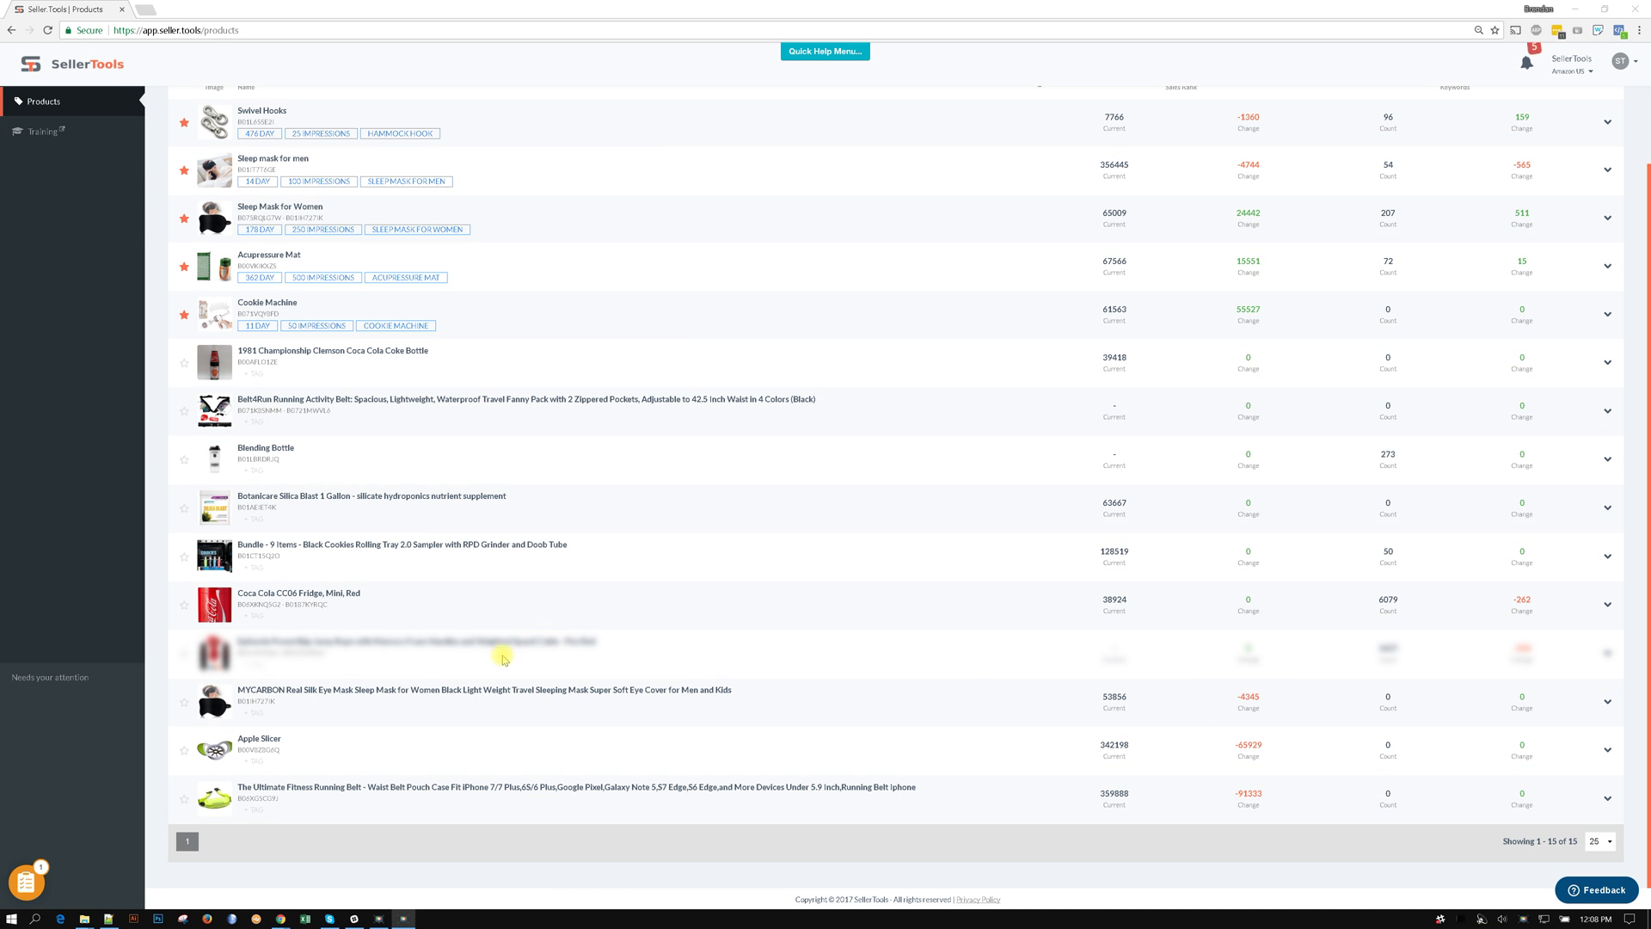
Open the Apple Slicer product's Keywords Manager and bring up its Add Keywords dialog
click(260, 738)
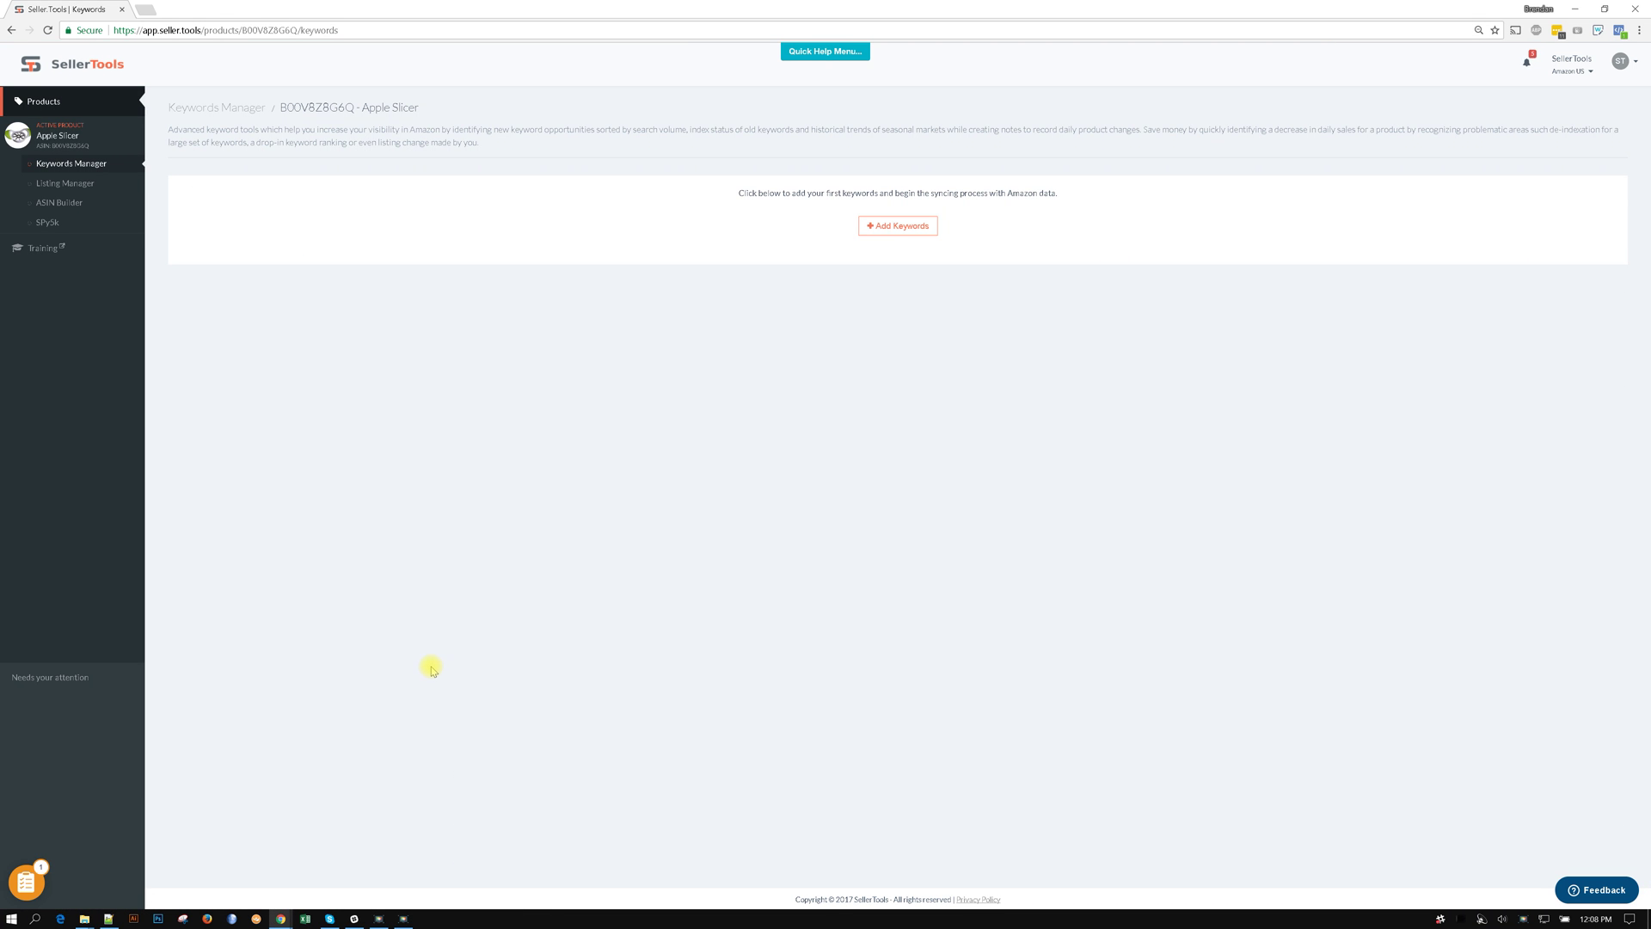
click(901, 227)
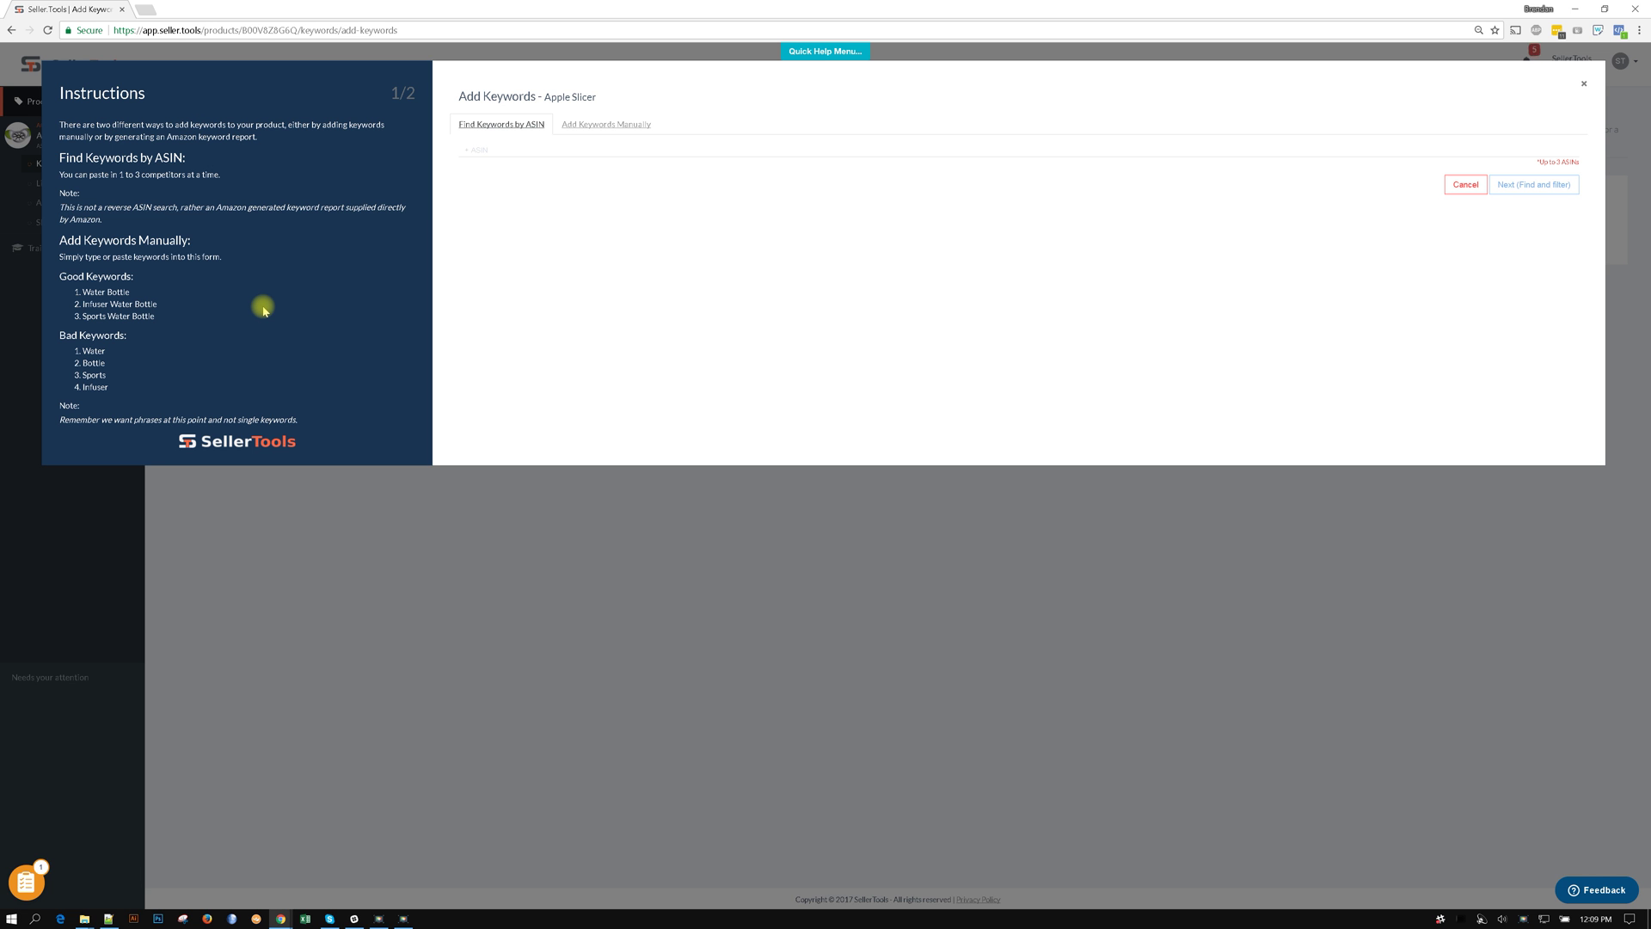
click(475, 157)
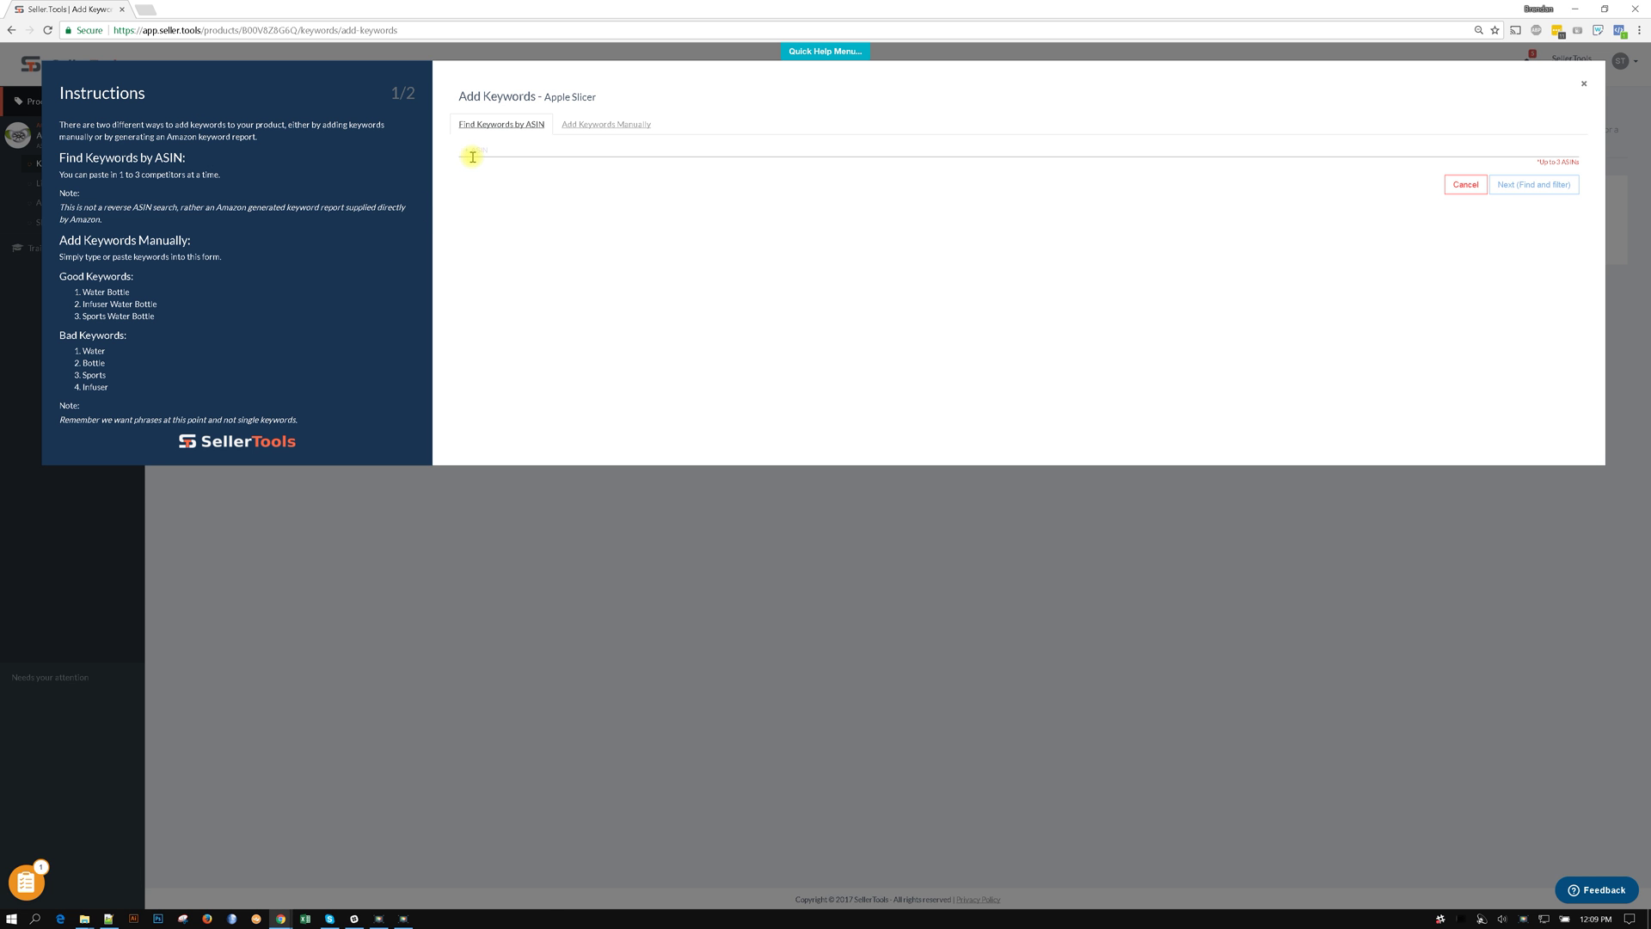
click(606, 126)
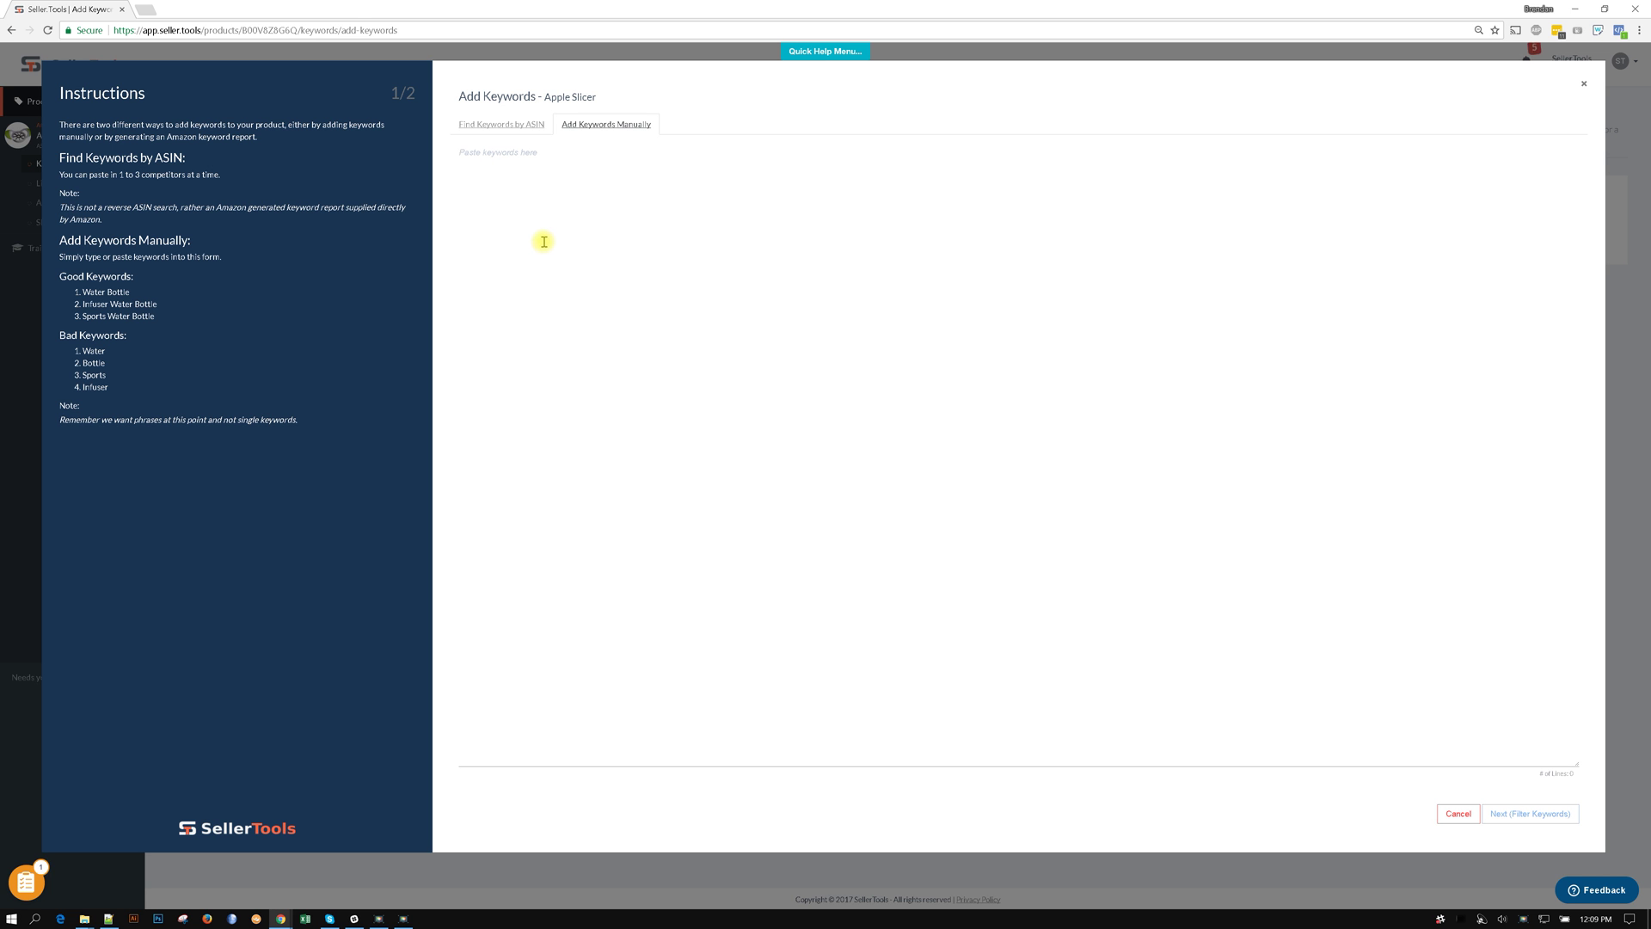
click(501, 125)
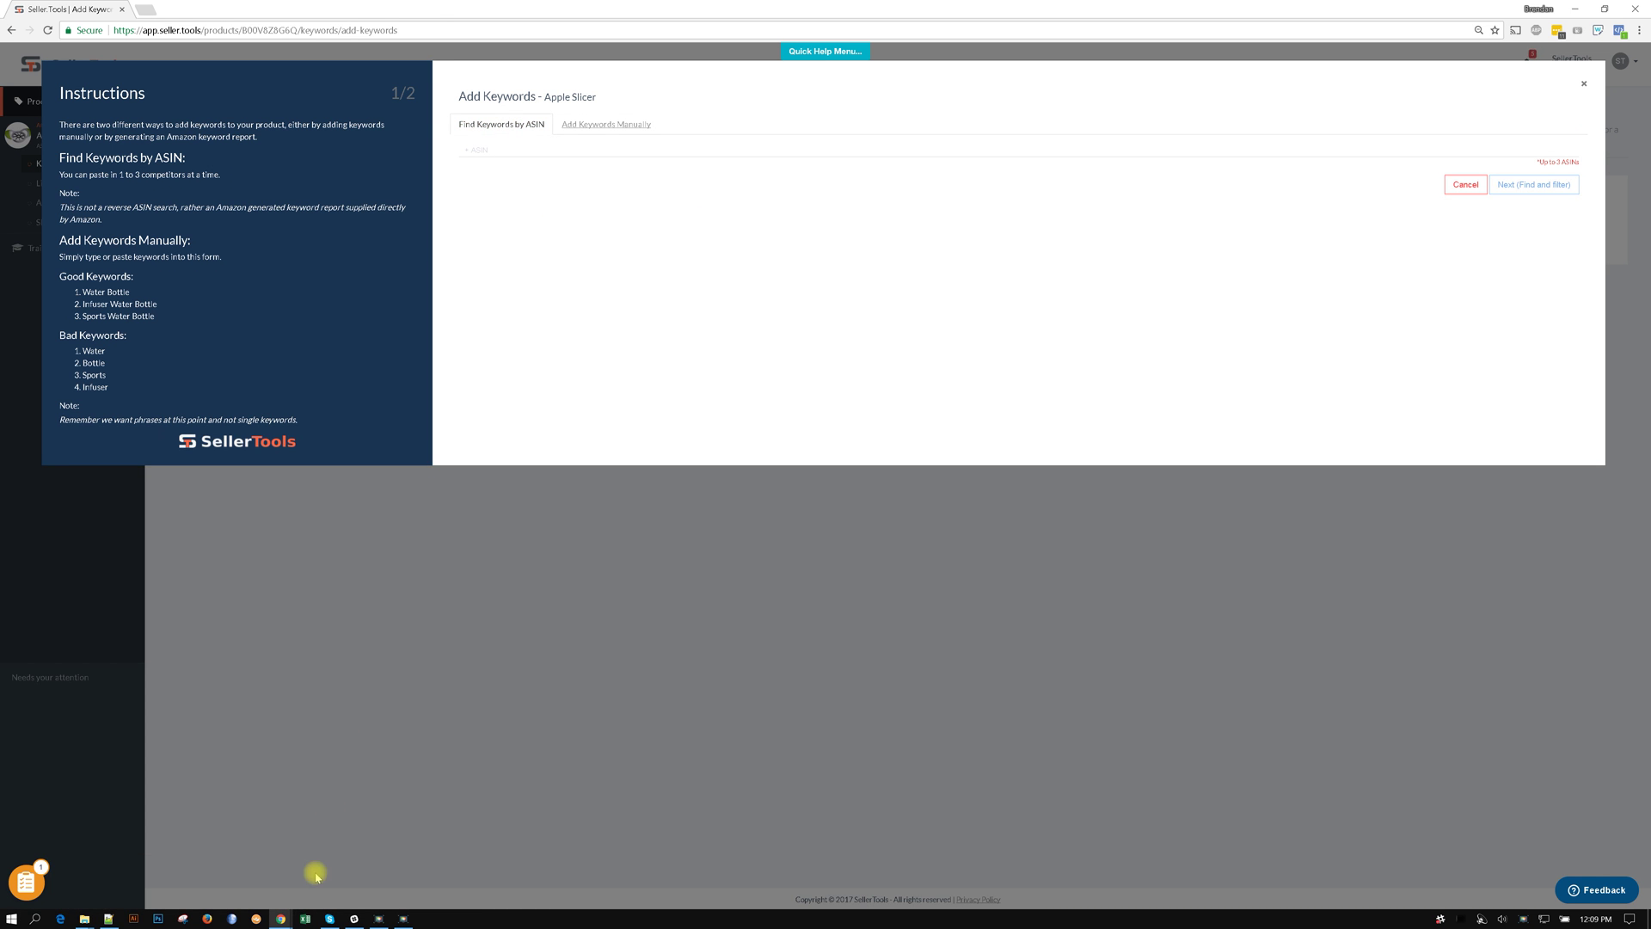
Search Amazon for 'apple slicer'
mouse_move(282, 917)
click(408, 881)
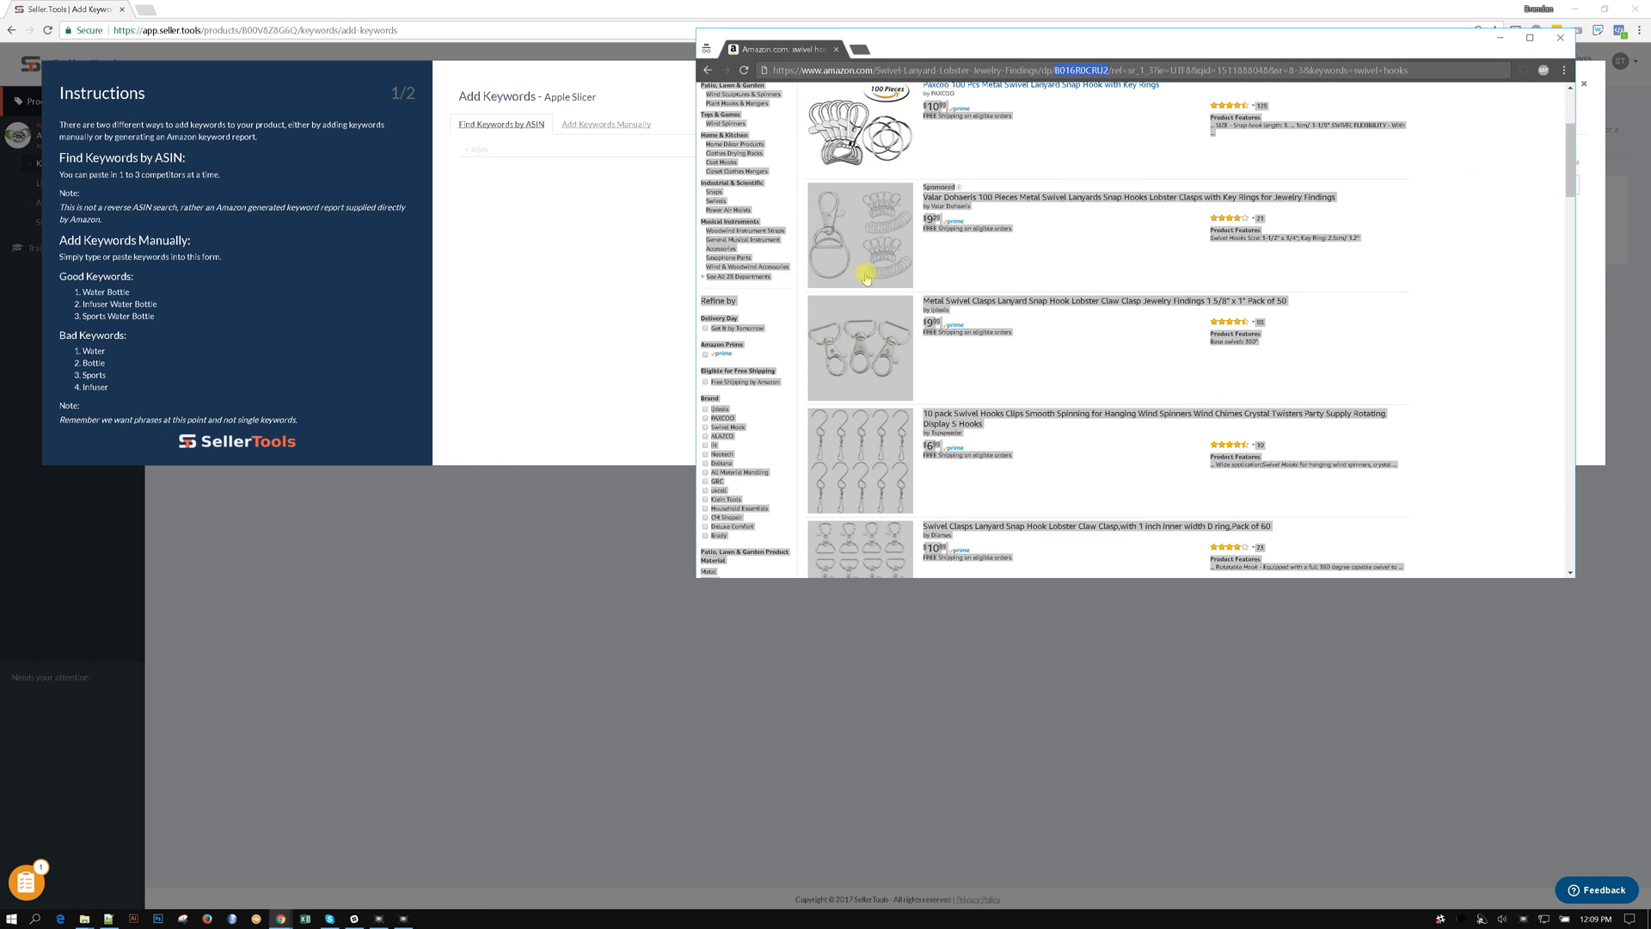
scroll(864, 258, up, 3)
triple_click(881, 123)
text(ap)
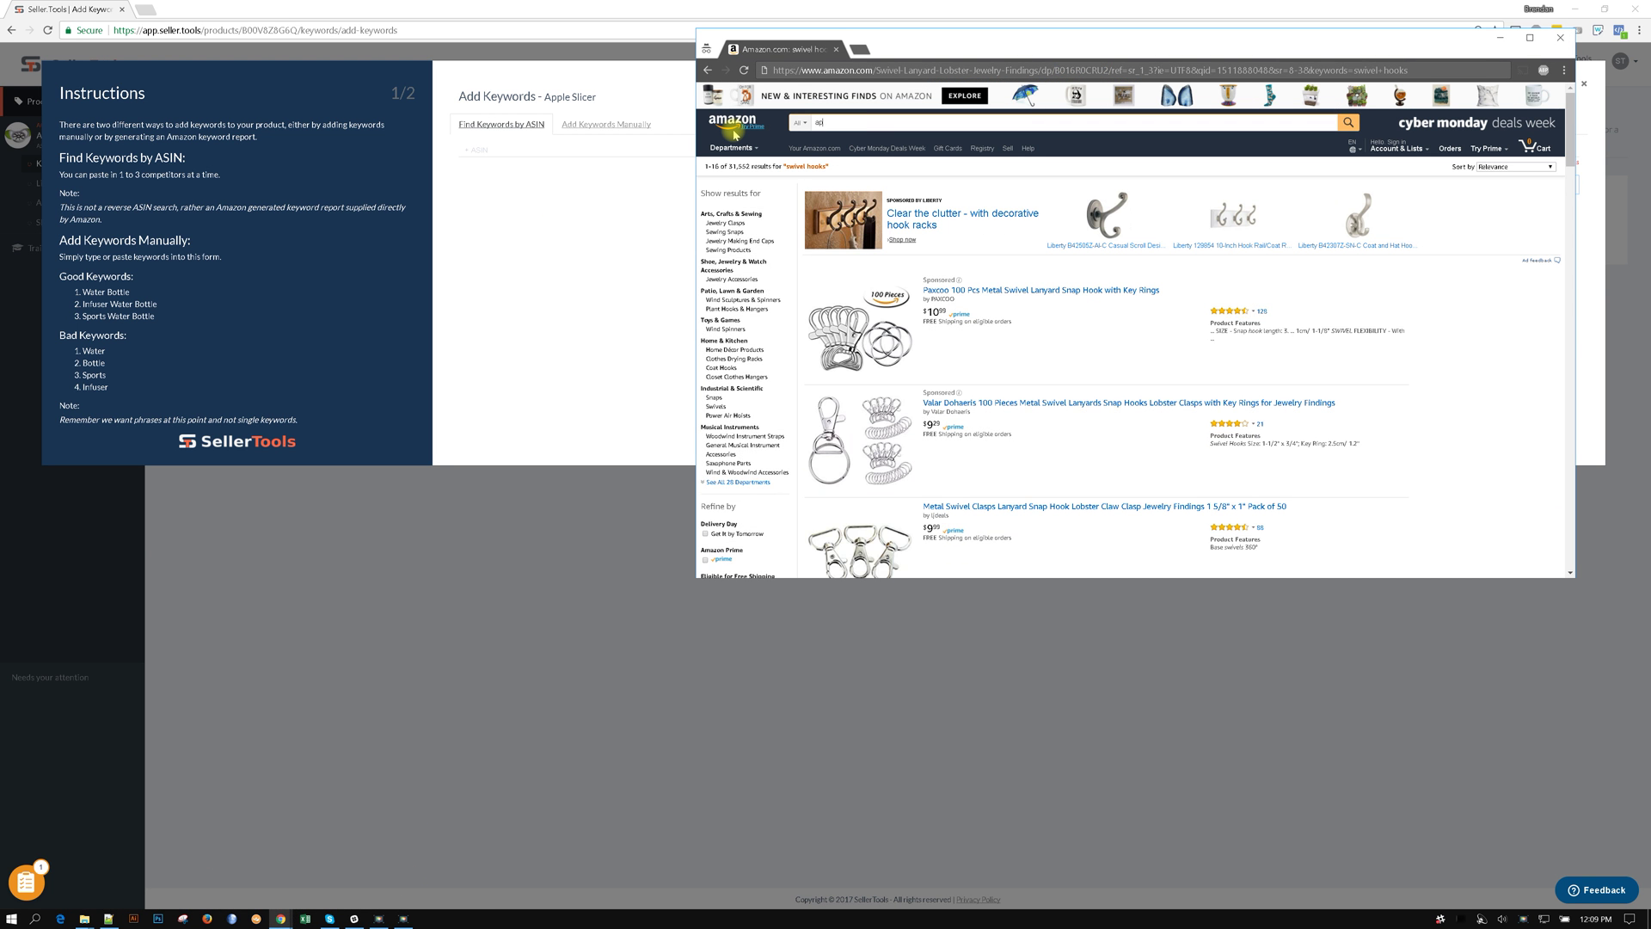
text(ple slicer)
key(Return)
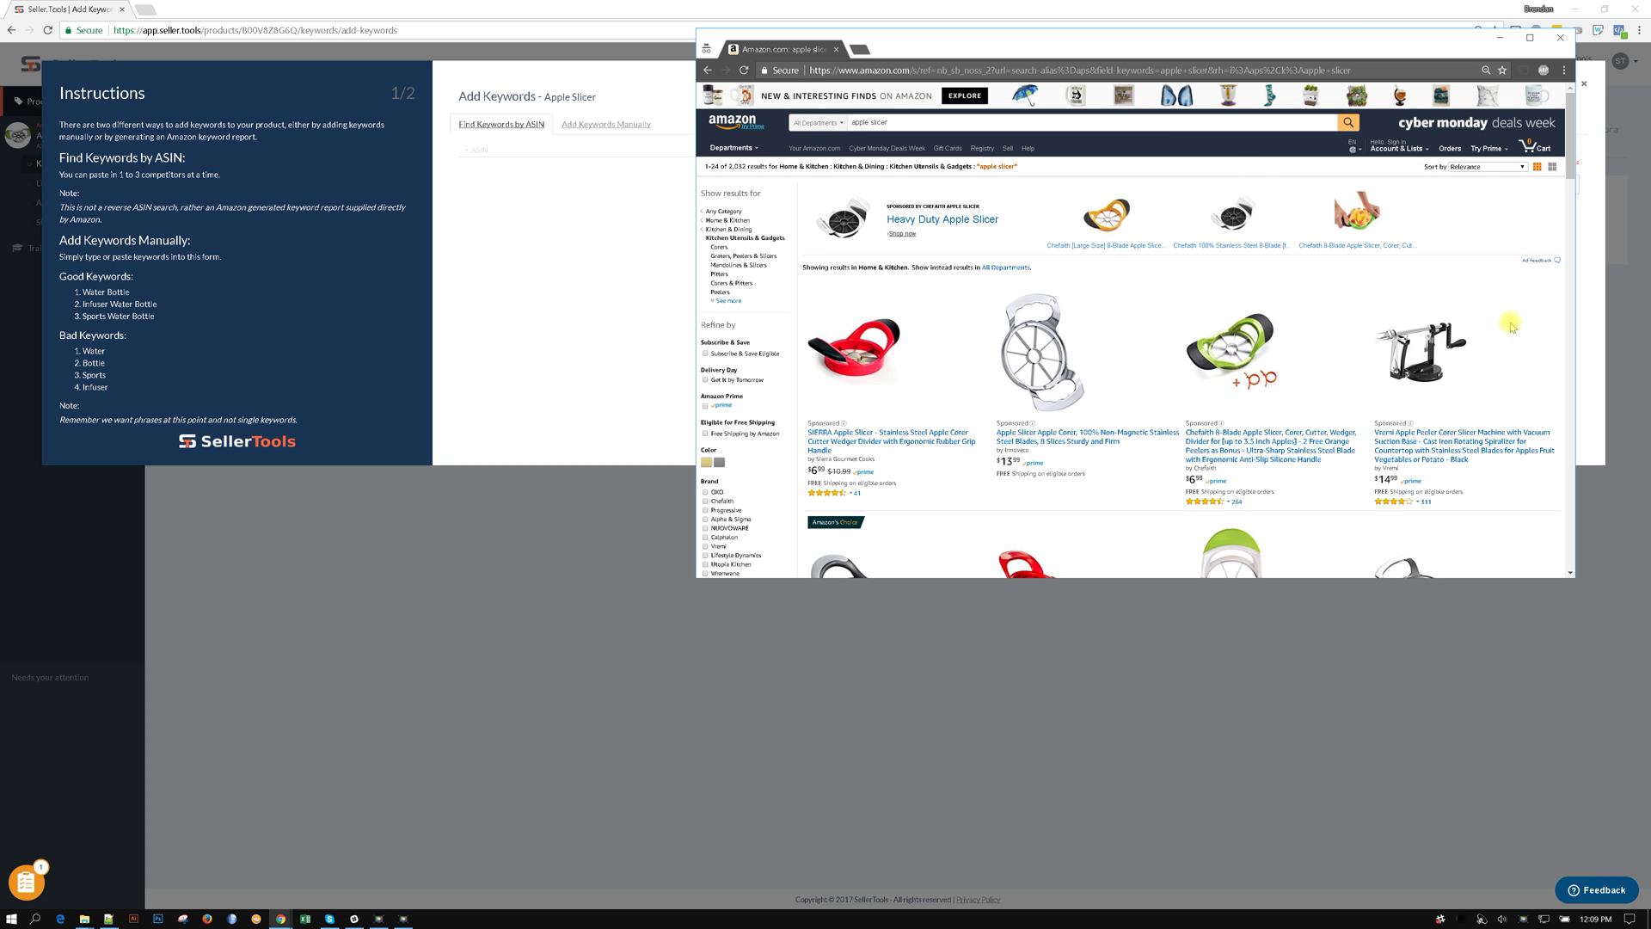
scroll(1272, 335, down, 2)
Add the Calphalon corer's ASIN B000SOAT0Y as the first competitor ASIN
right_click(871, 363)
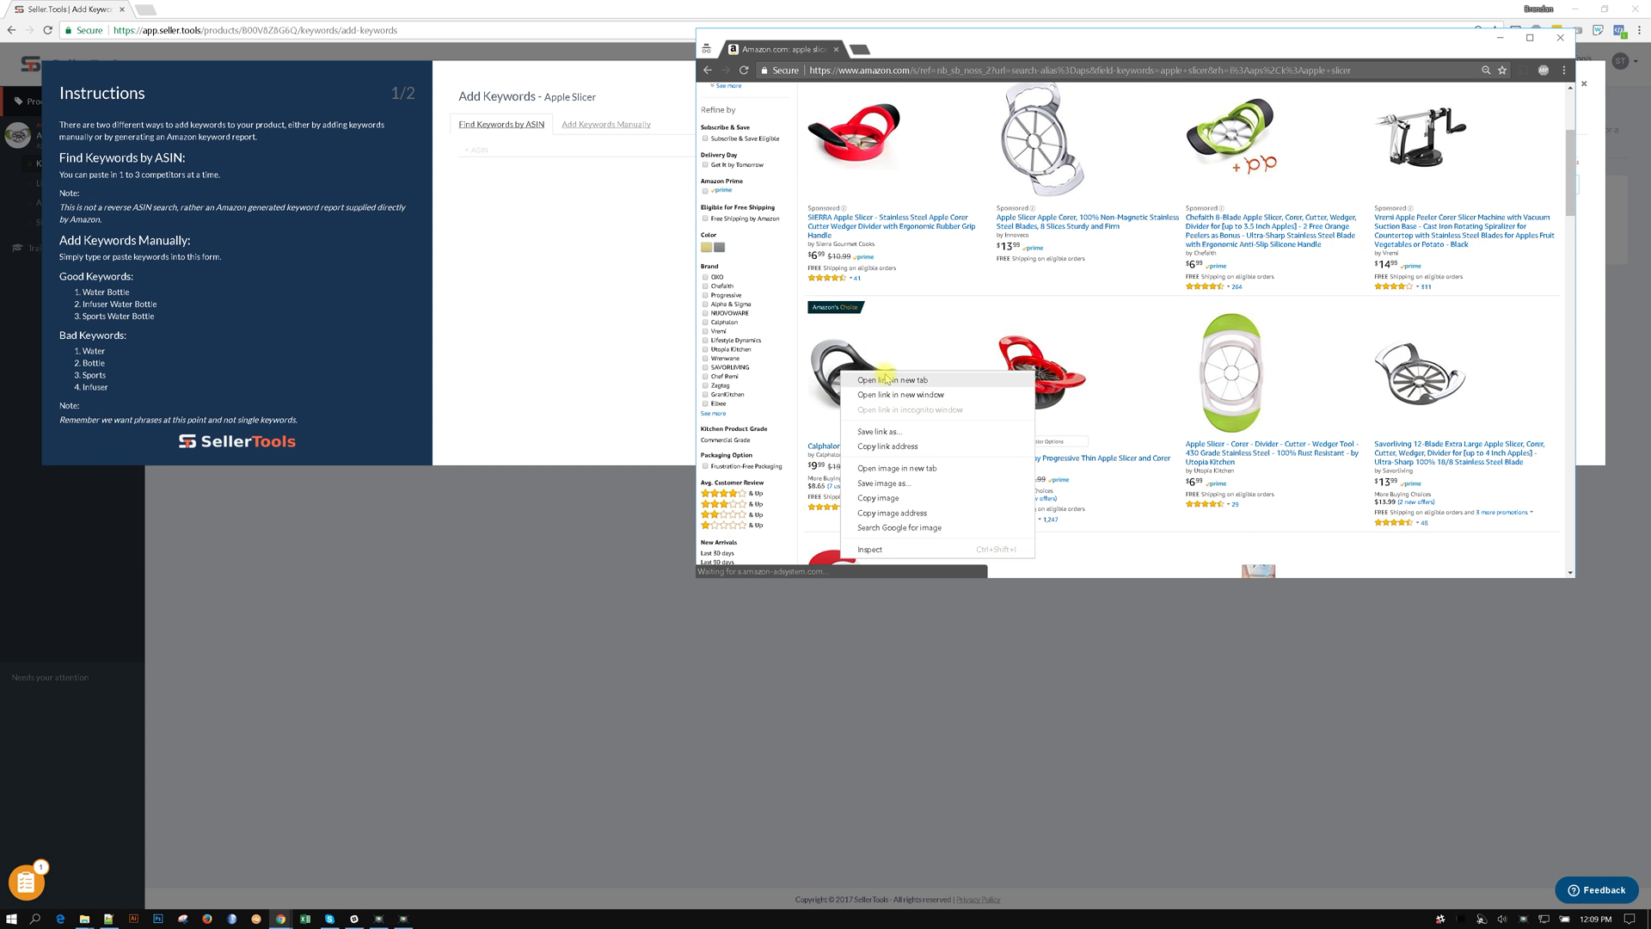
click(889, 447)
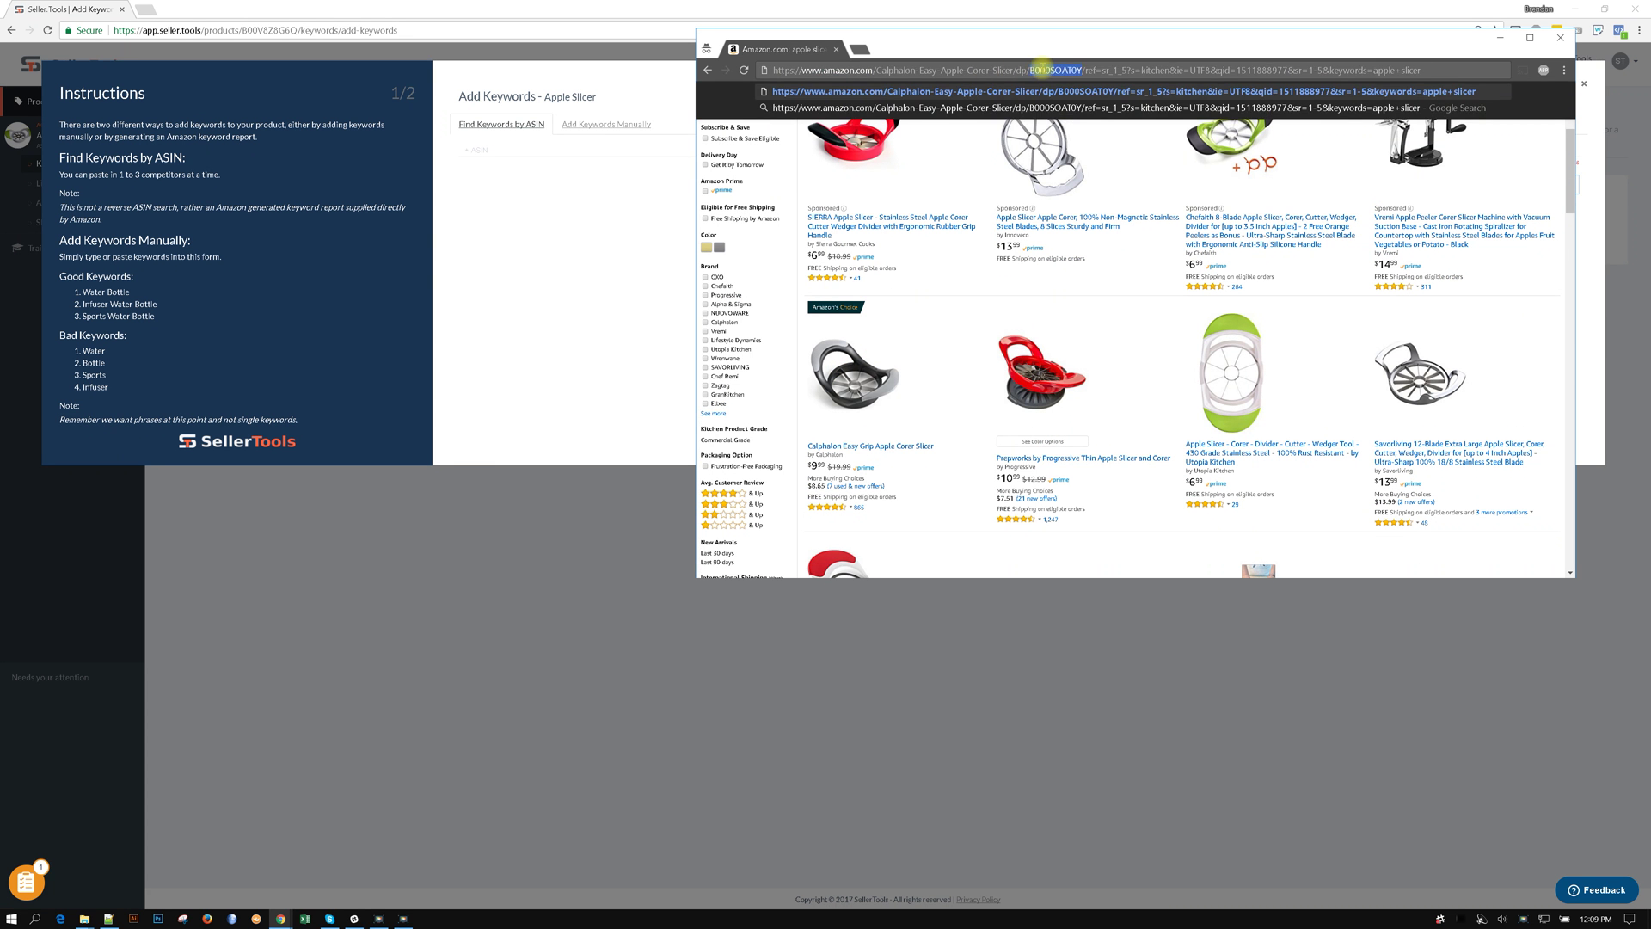
click(609, 147)
key(ctrl+v)
Add the Prepworks slicer's ASIN B00EZQQO9Q as the second competitor ASIN
key(alt+Tab)
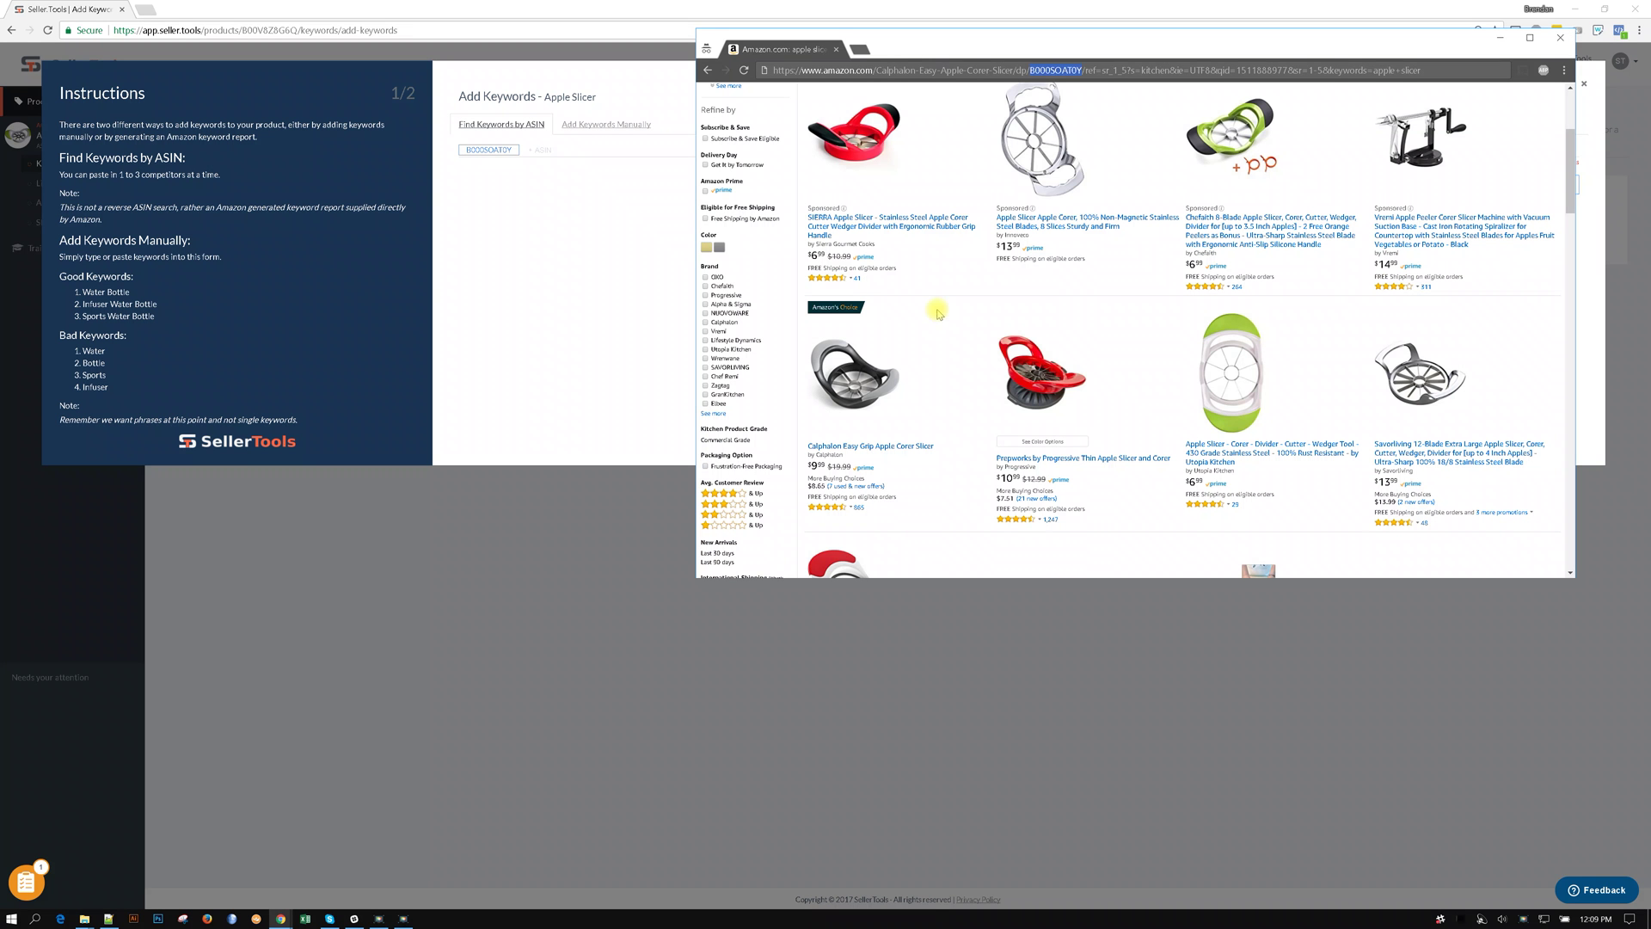
right_click(1056, 379)
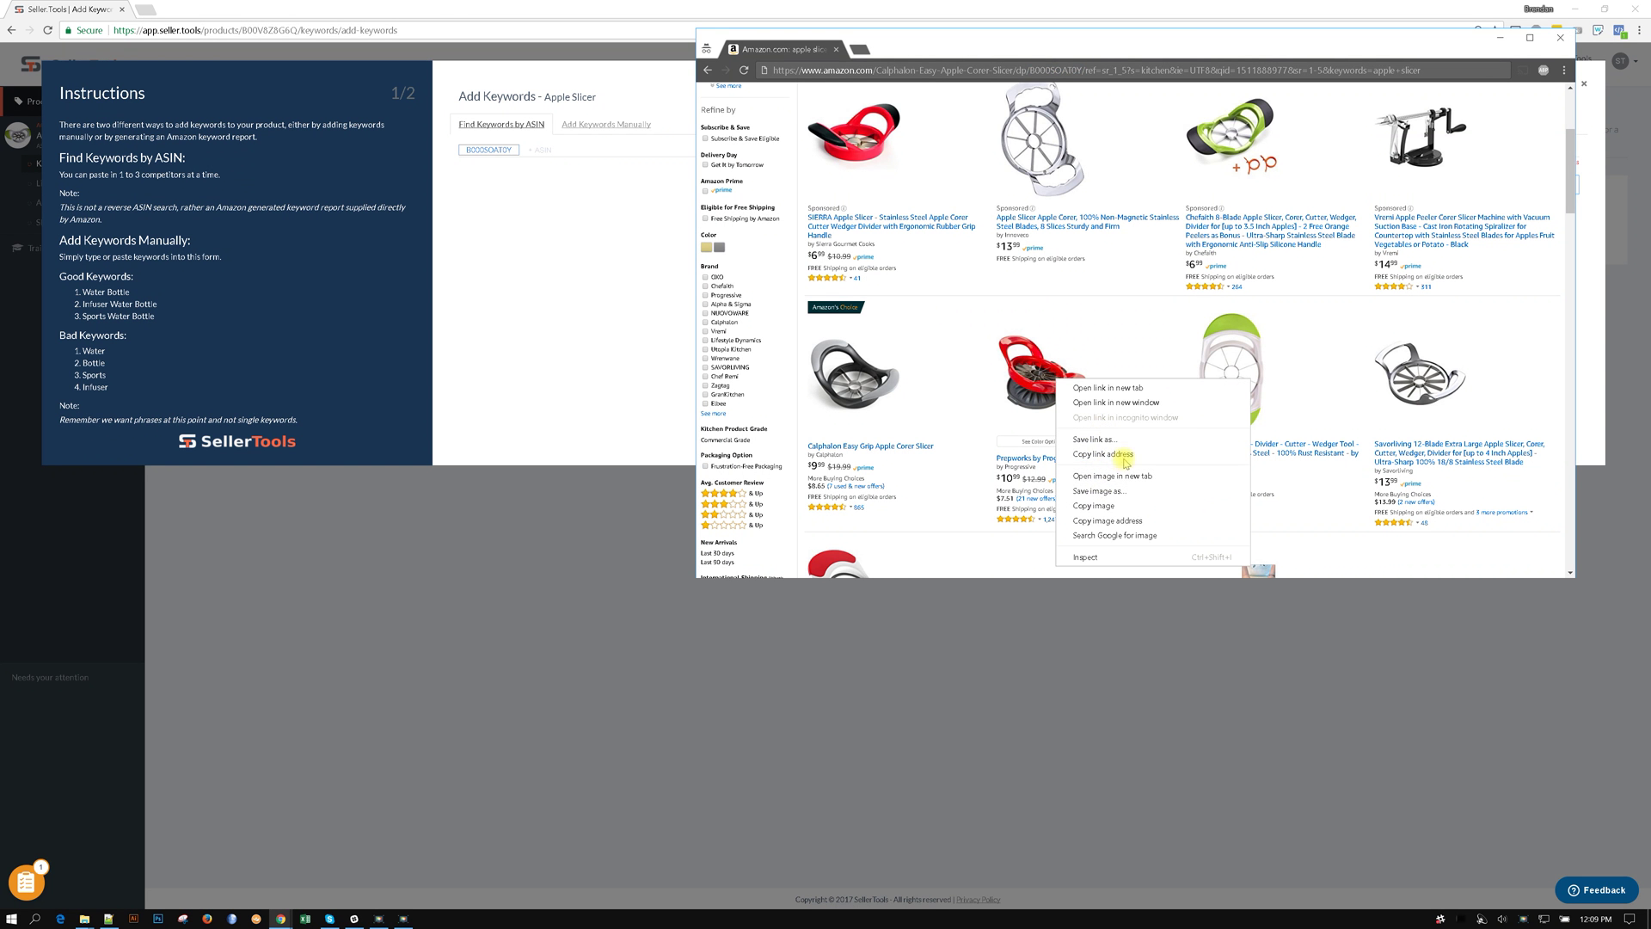
click(1110, 454)
click(1023, 70)
key(ctrl+v)
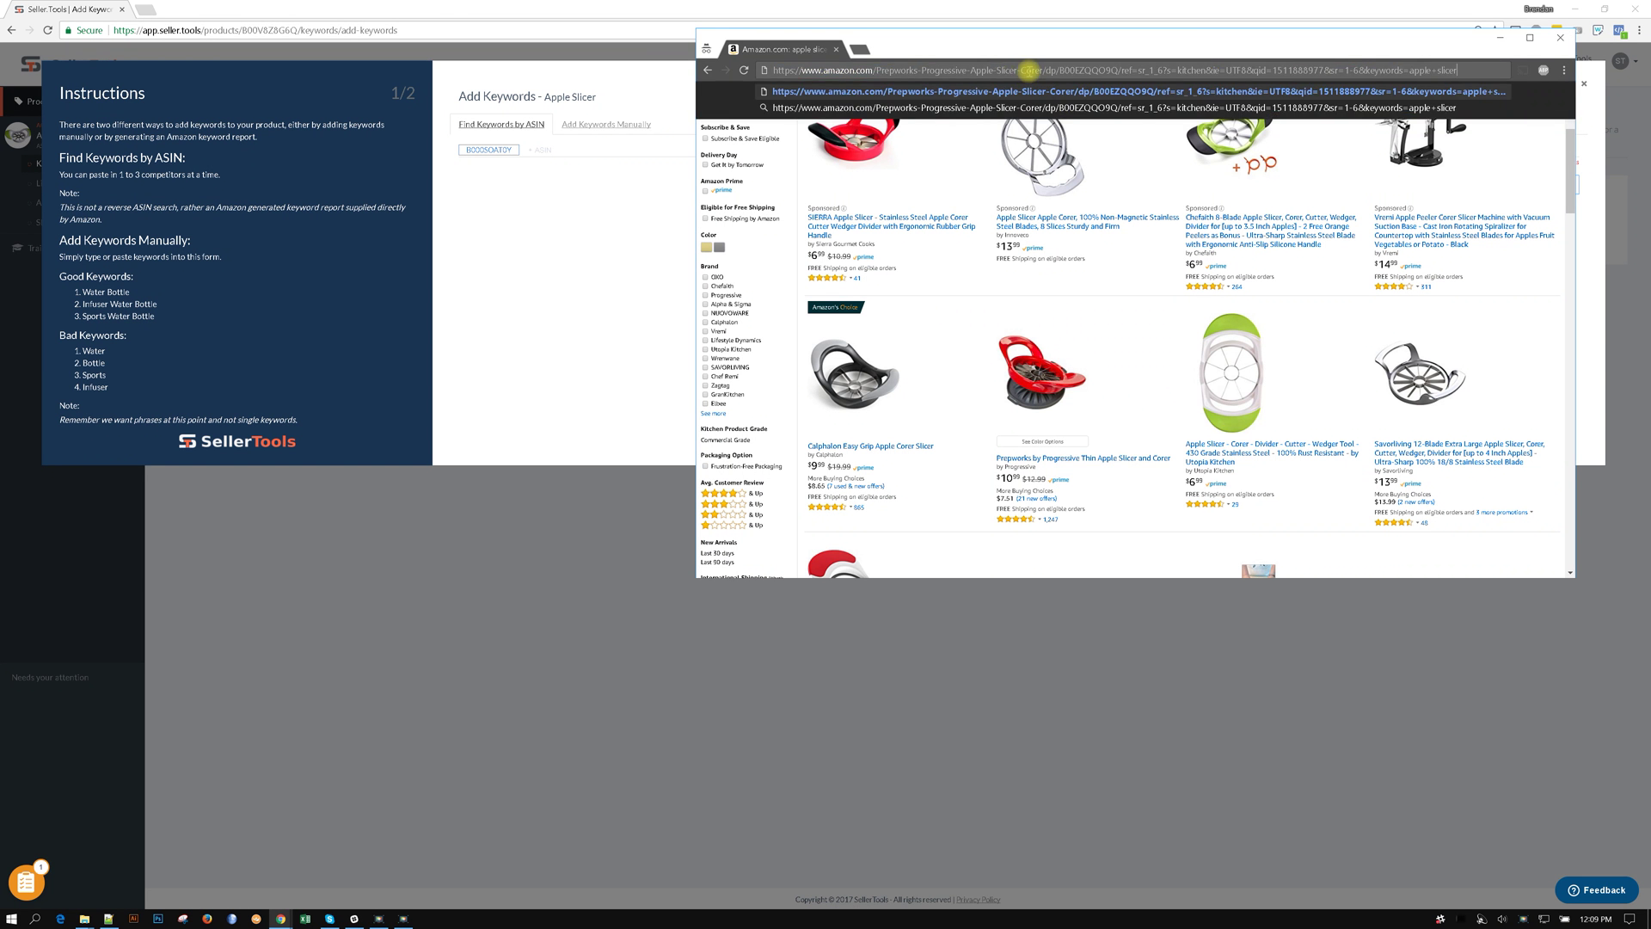
double_click(1073, 70)
key(ctrl+c)
click(602, 151)
key(ctrl+v)
Add the Dynamic Chef slicer's ASIN B010RG4TJO as the third competitor ASIN
key(alt+Tab)
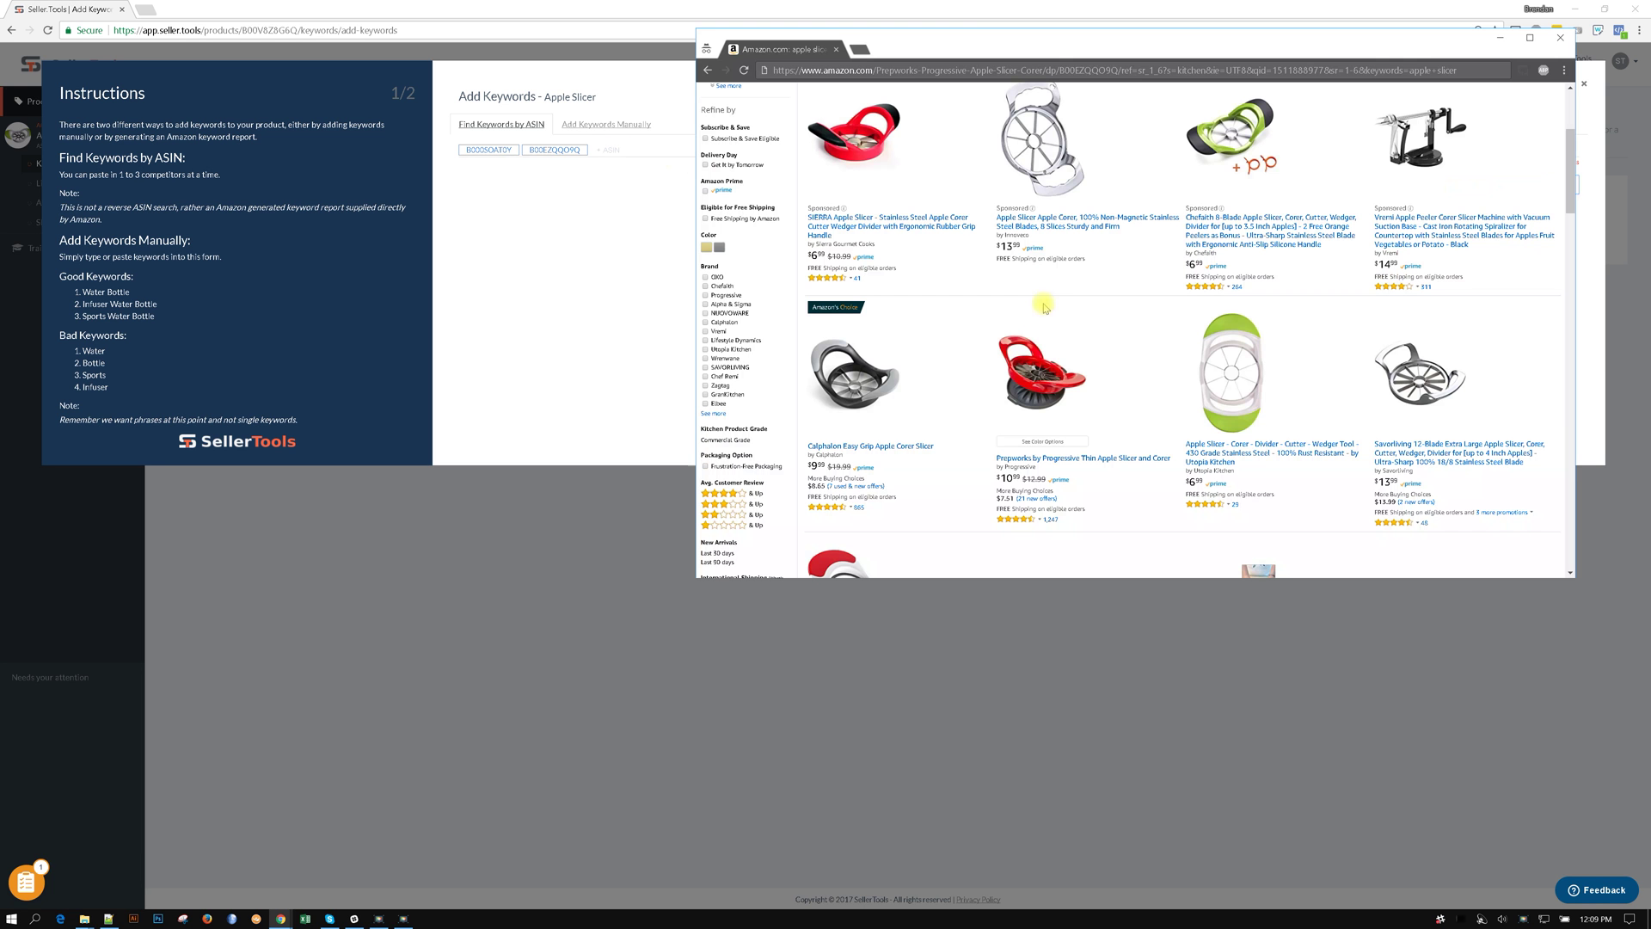
right_click(1216, 393)
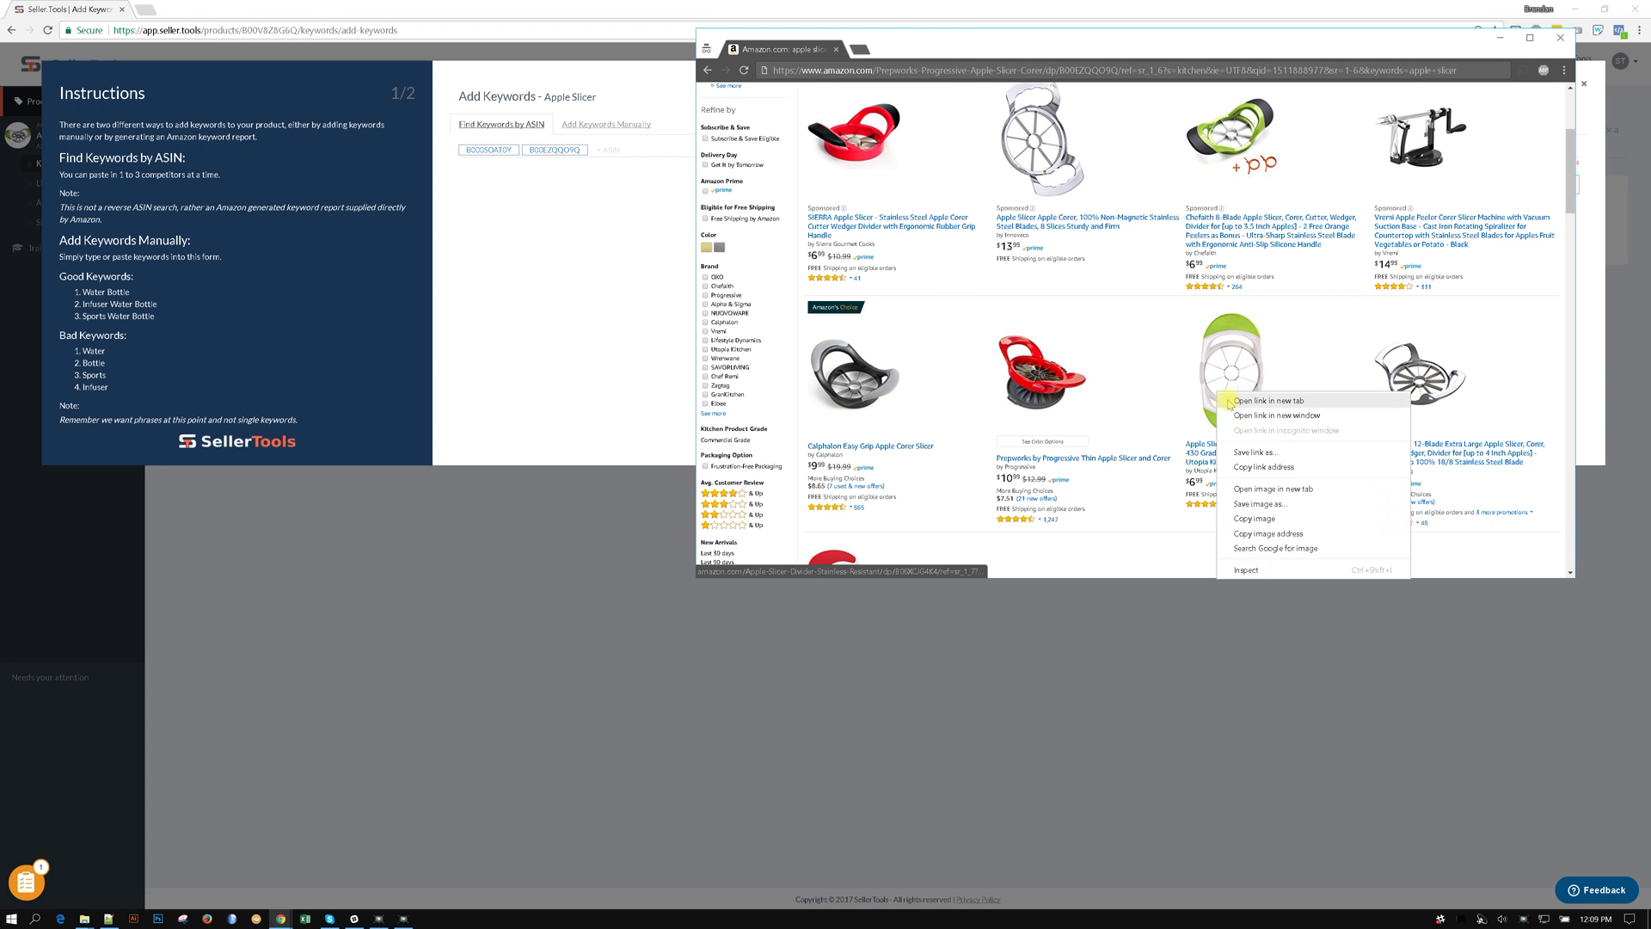
click(1288, 469)
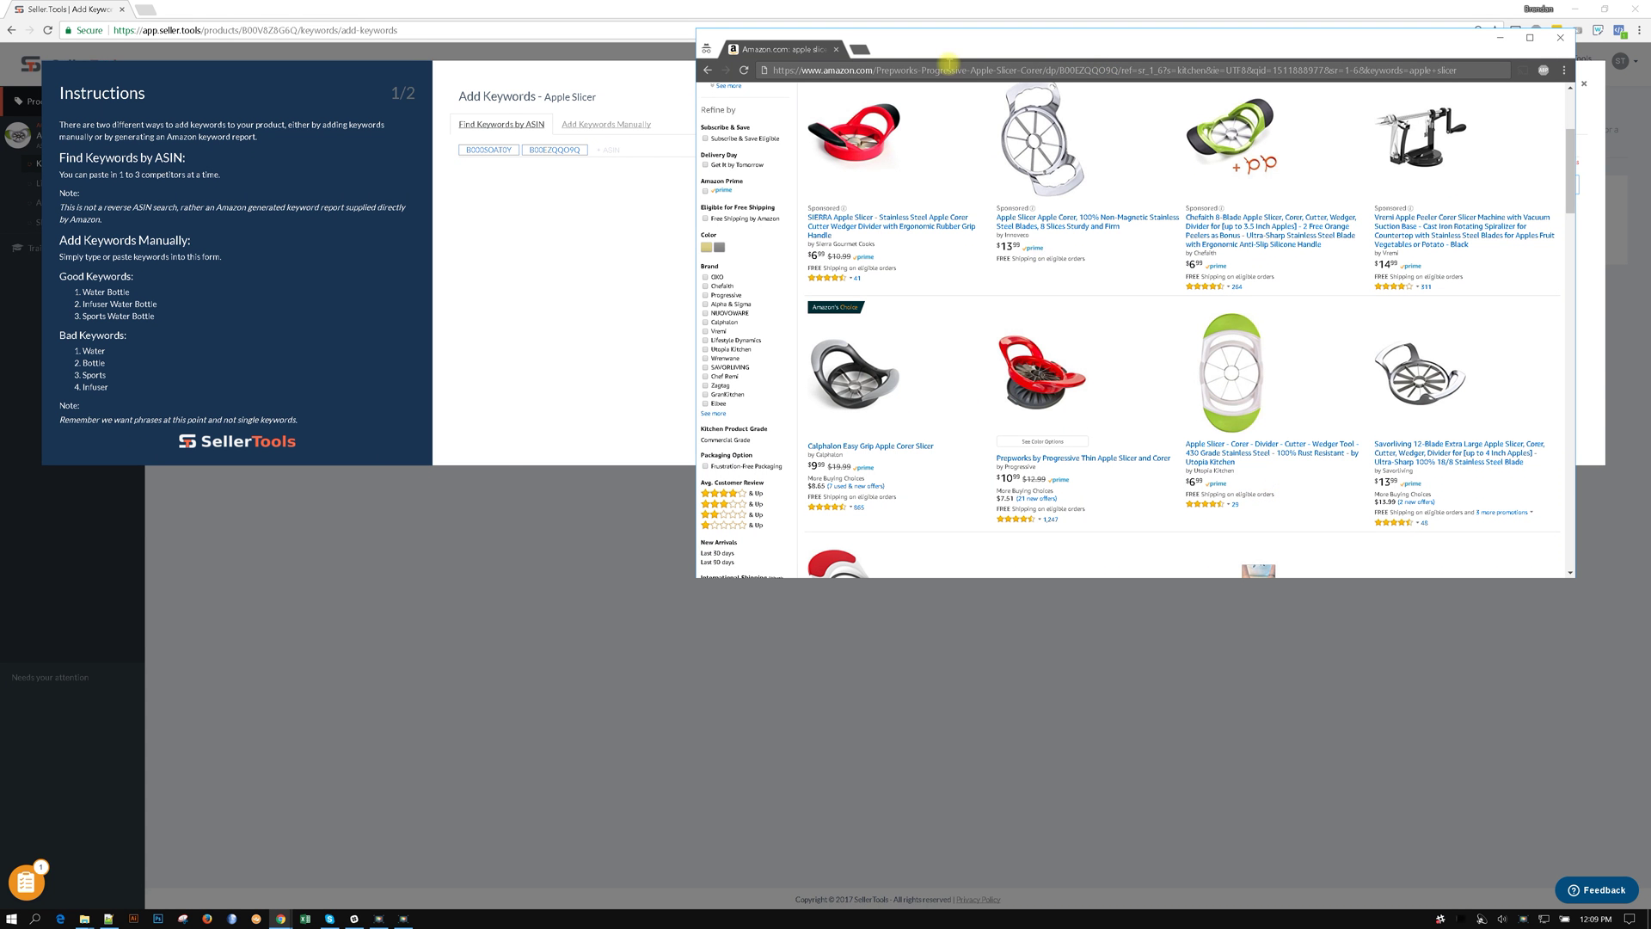
scroll(1081, 328, down, 3)
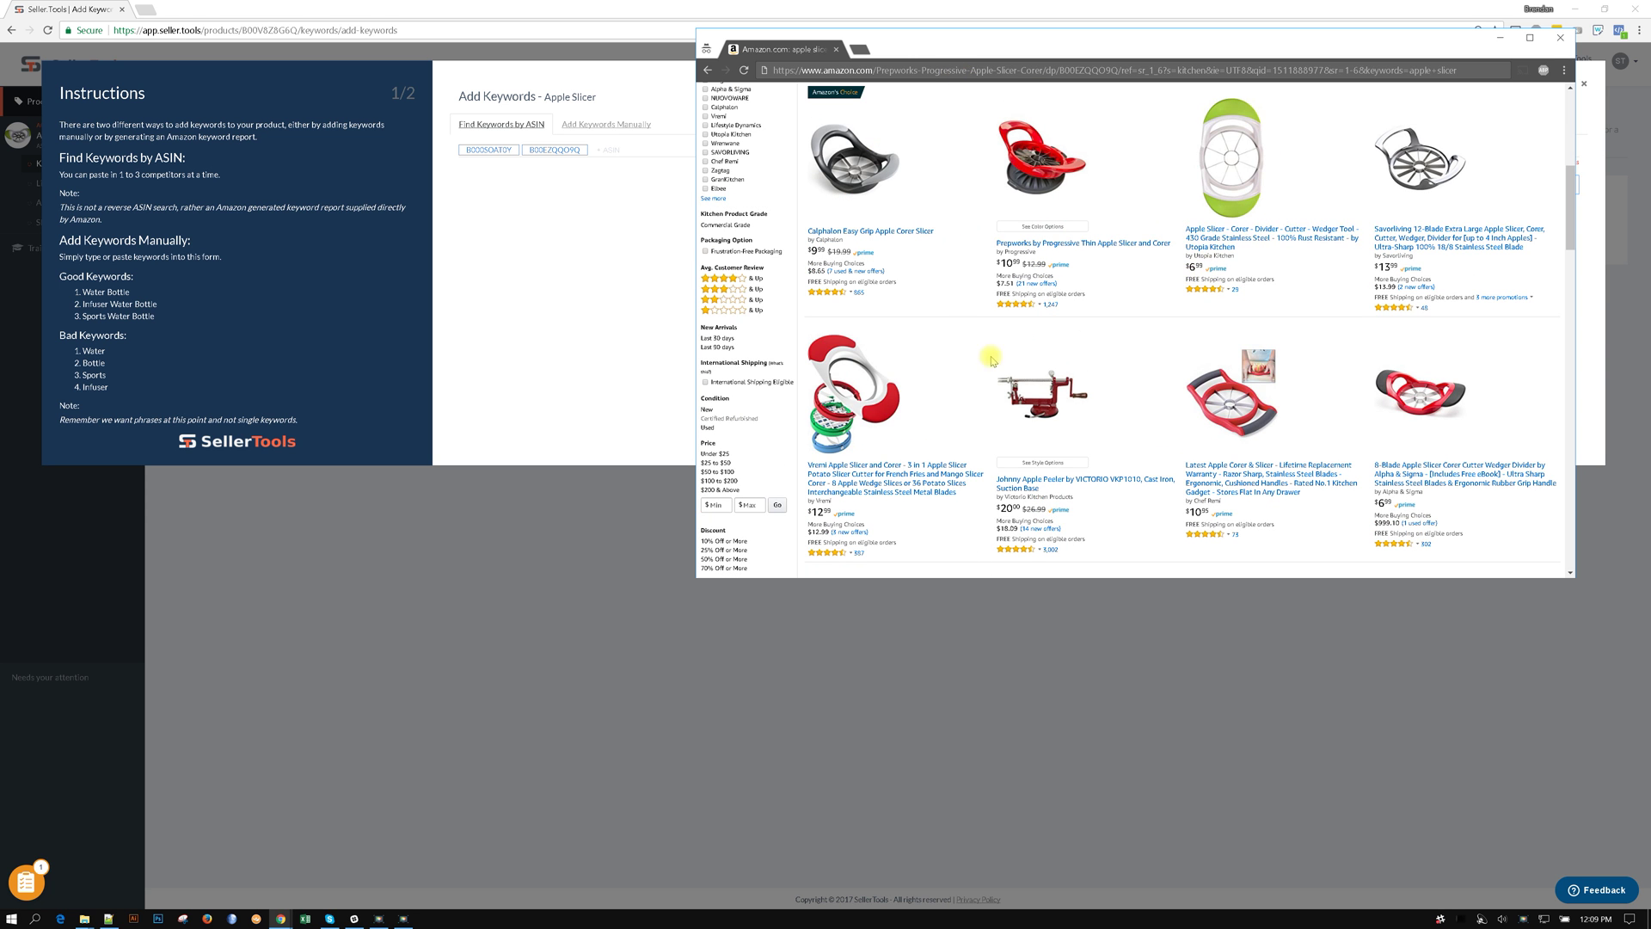
scroll(963, 364, down, 3)
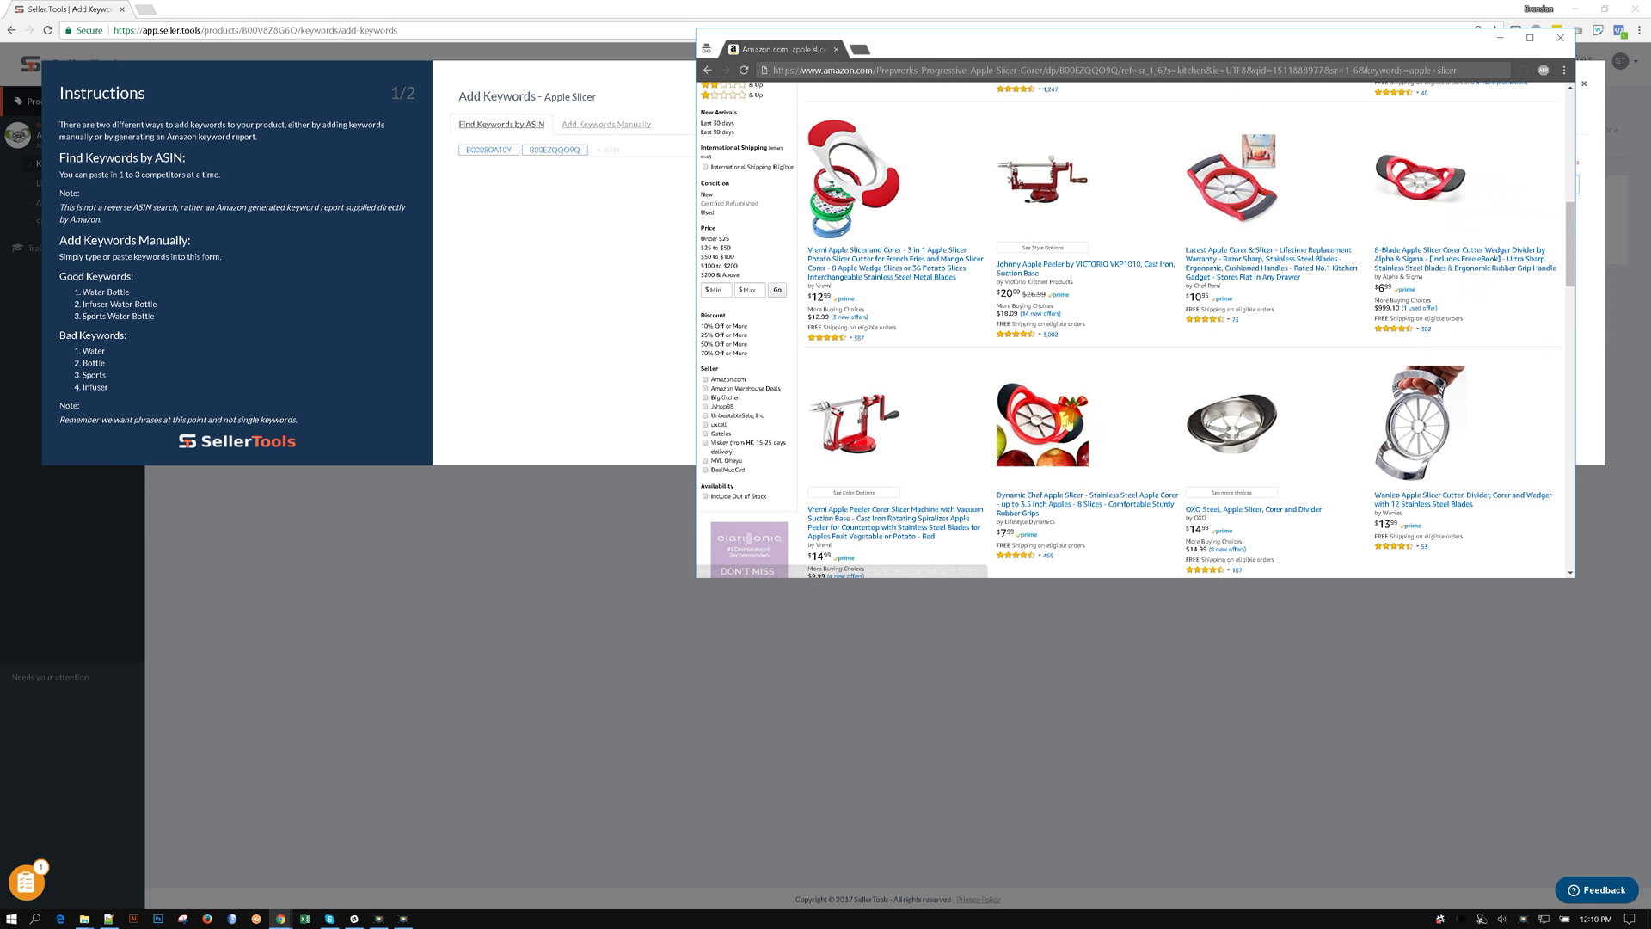
right_click(1048, 405)
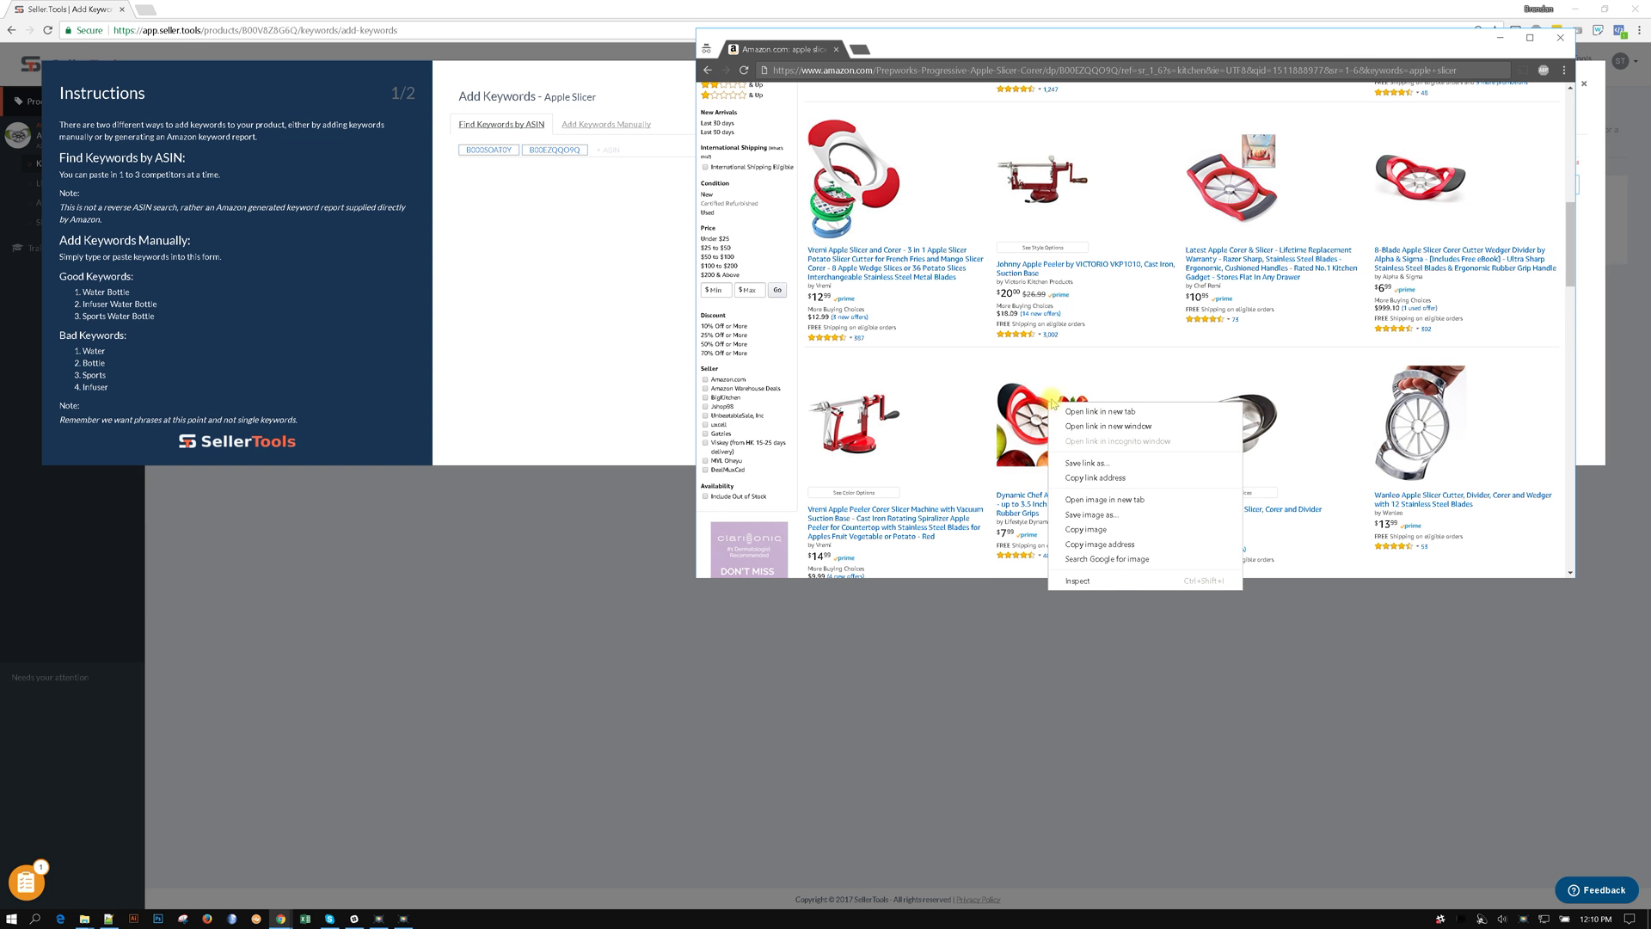
click(1121, 475)
click(1025, 71)
key(ctrl+v)
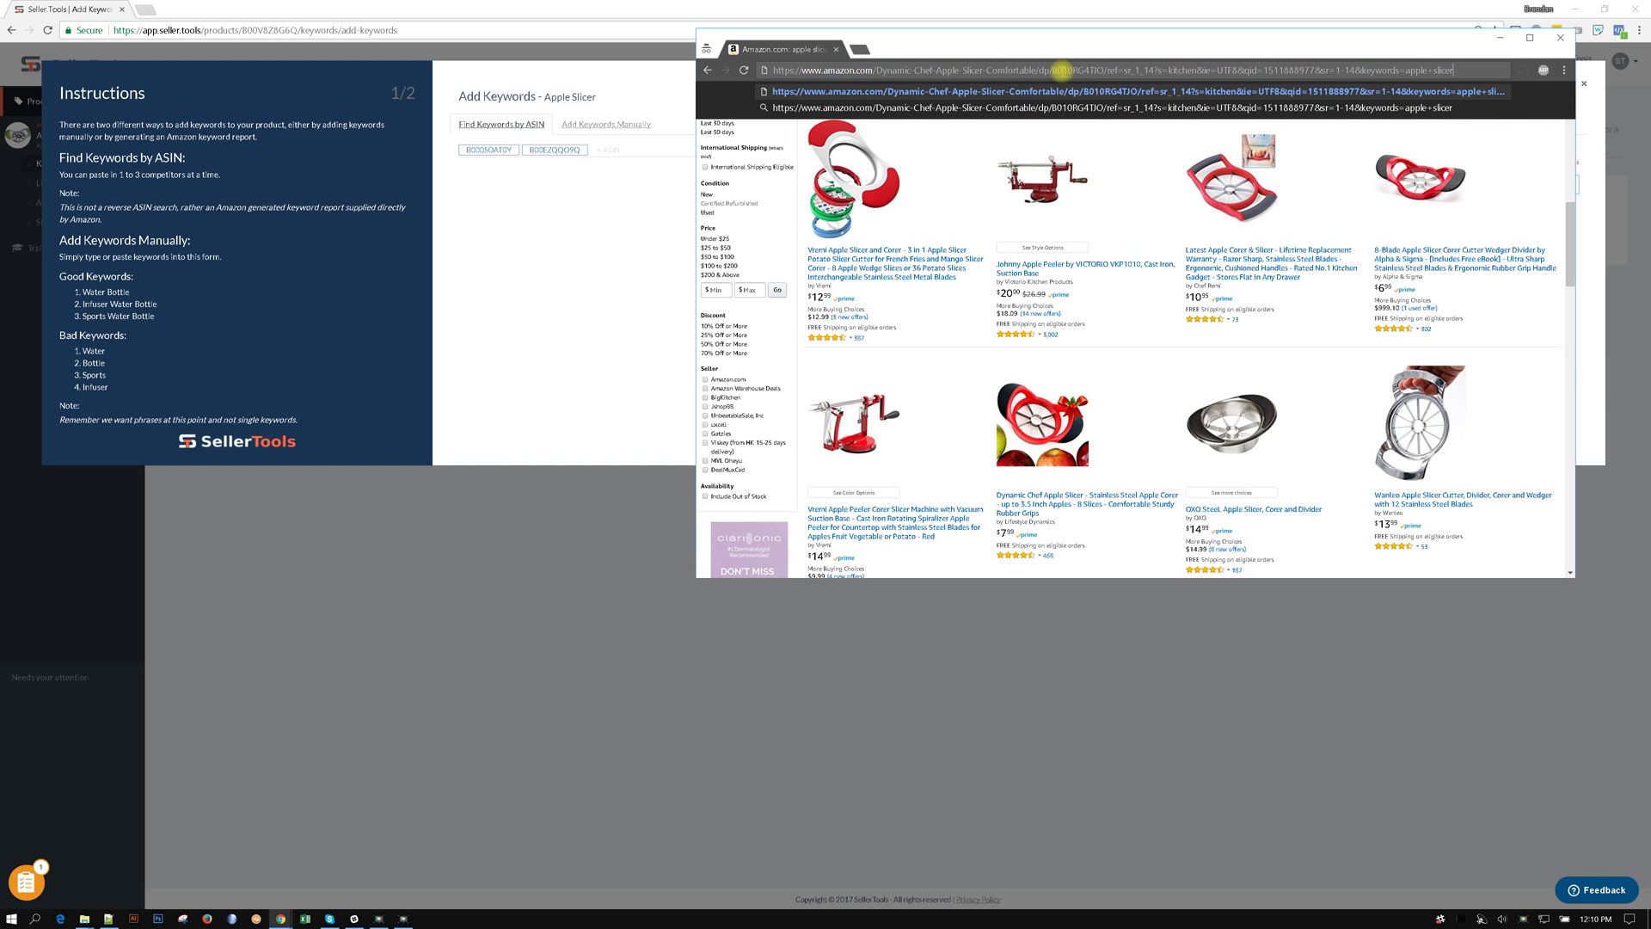
double_click(1077, 70)
key(ctrl+c)
click(640, 148)
key(ctrl+v)
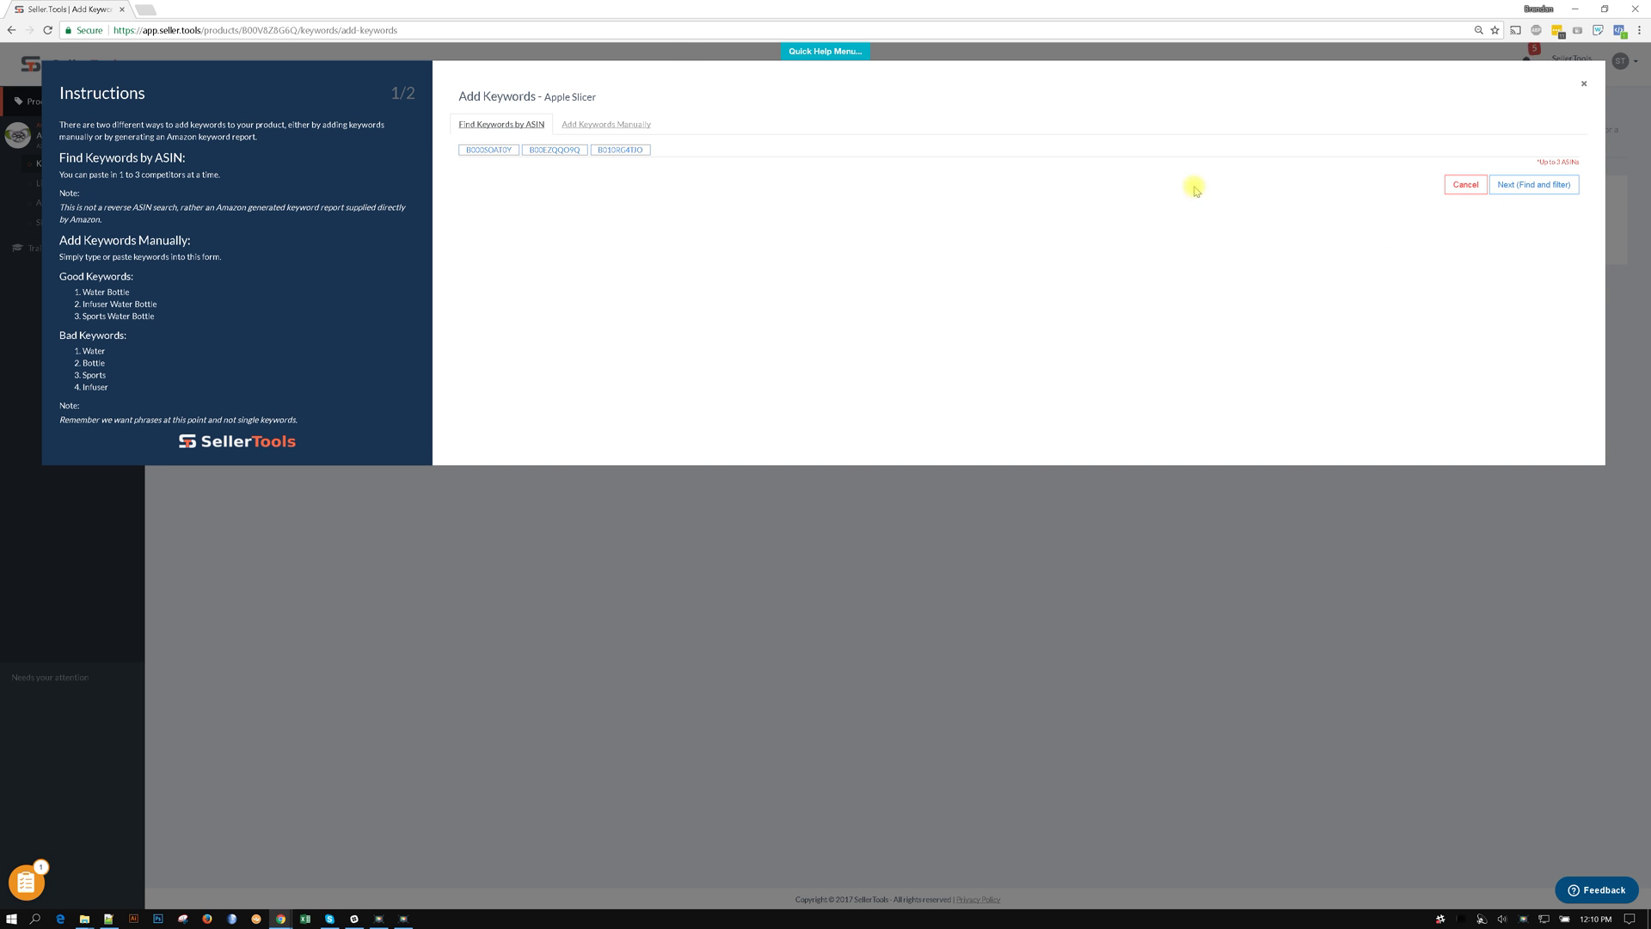
Find suggested keywords from ASINs B000SOAT0Y, B00EZQQO9Q and B010RG4TJO
drag(1534, 163, 1572, 163)
click(1479, 270)
click(1527, 189)
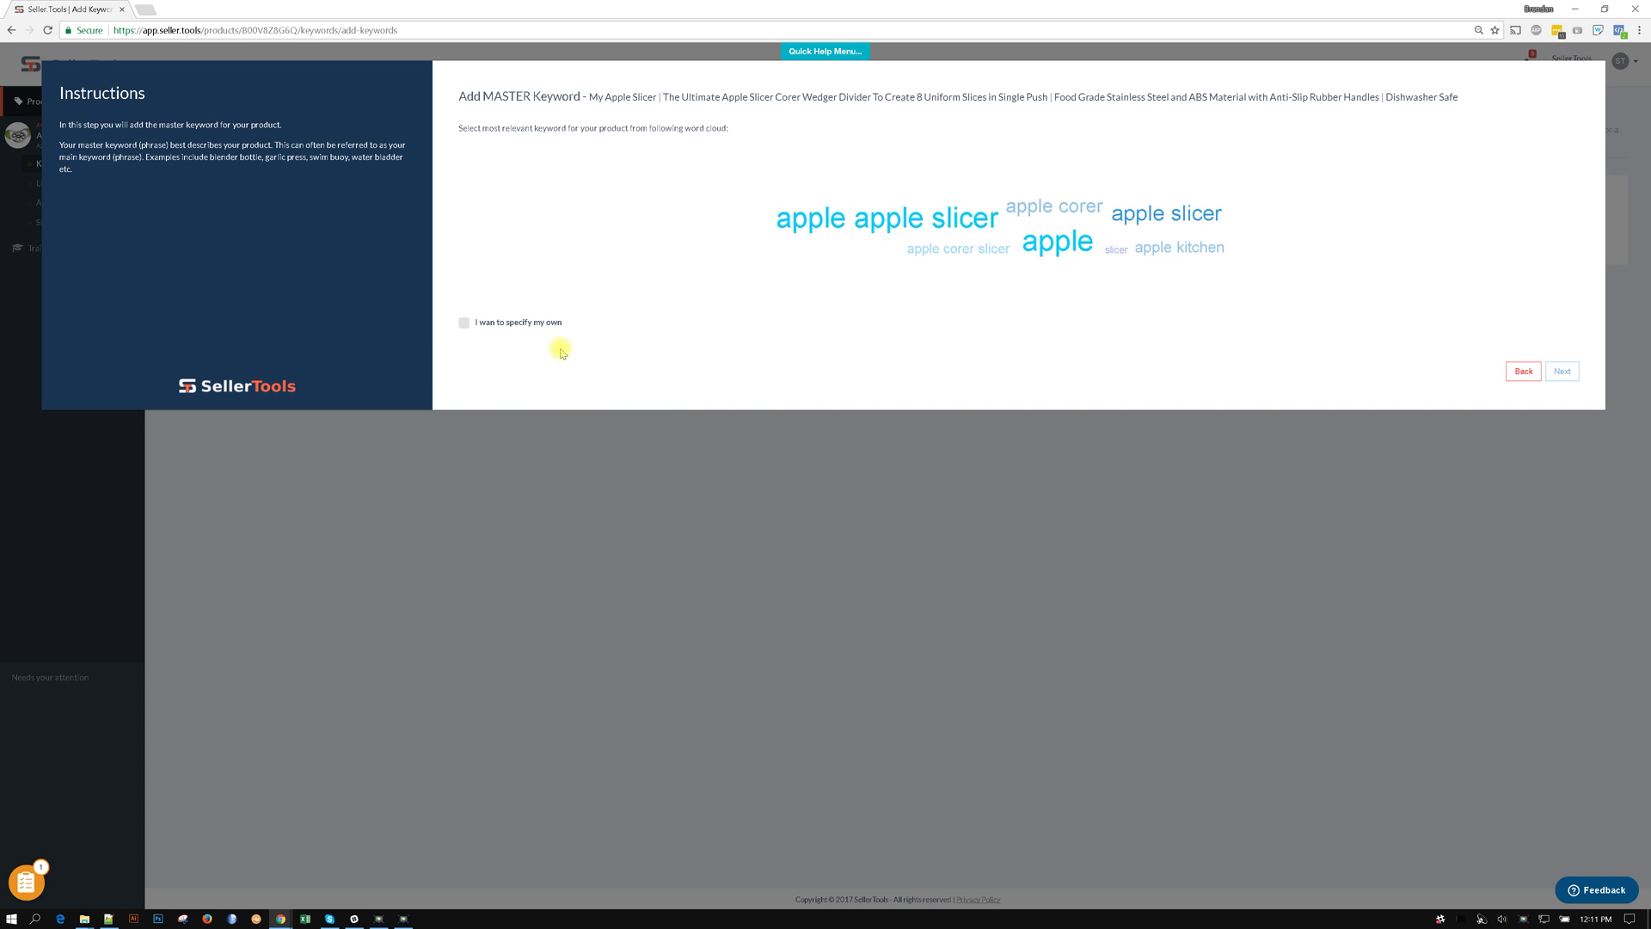
Choose 'apple slicer' from the word cloud as the master keyword and continue to Filter Keywords
click(1184, 218)
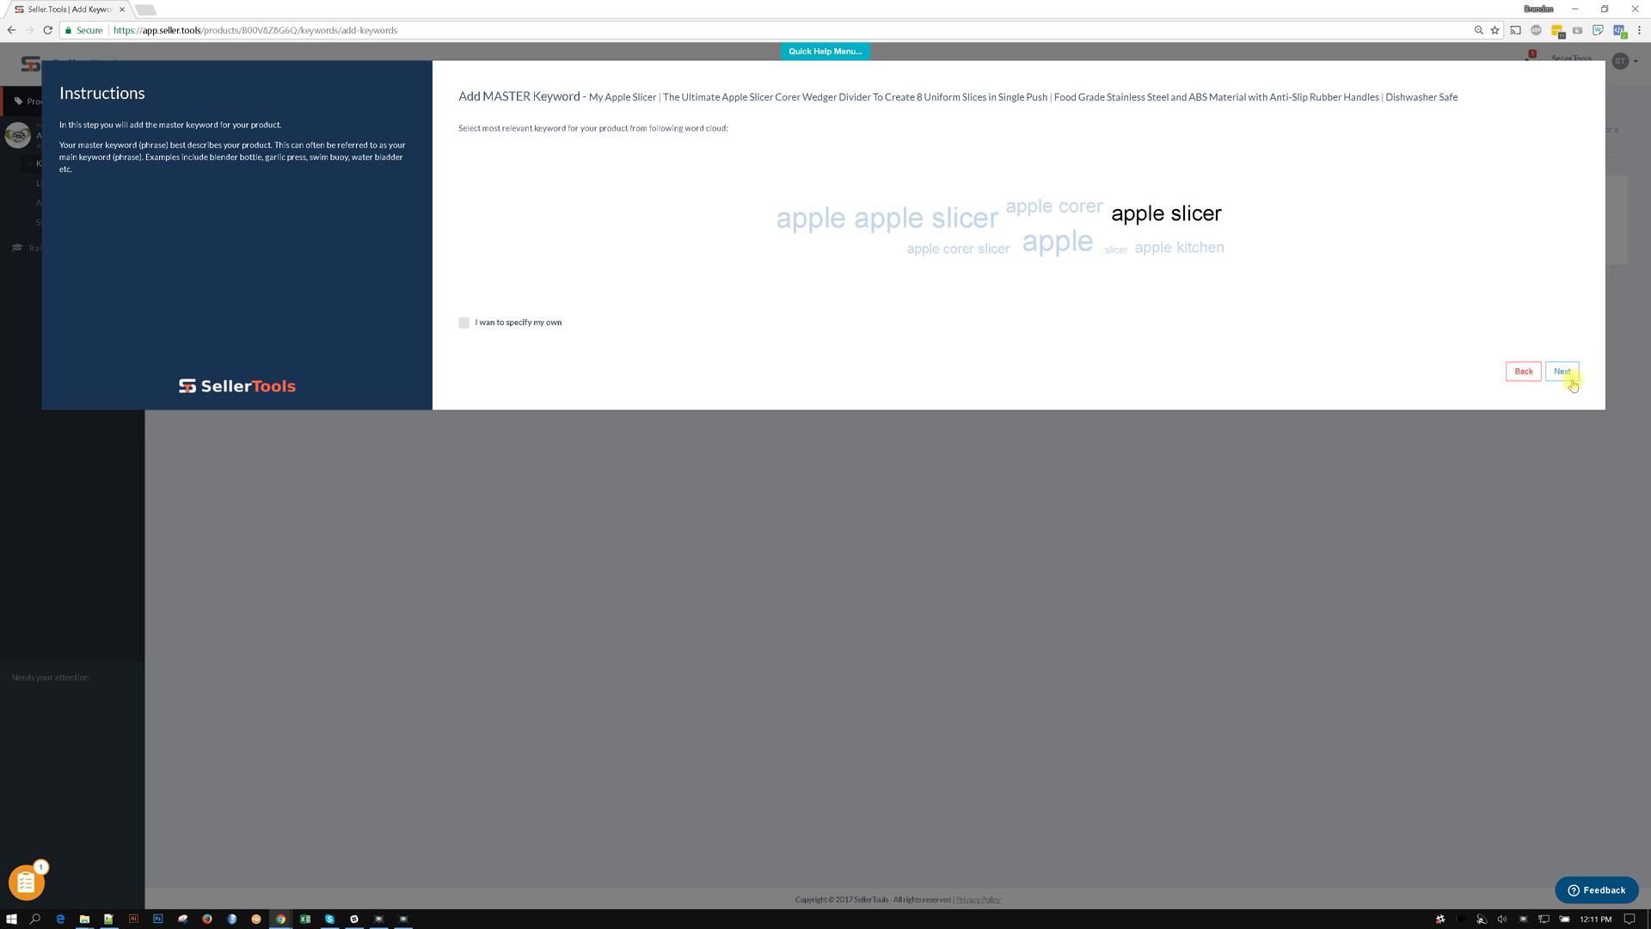
key(Return)
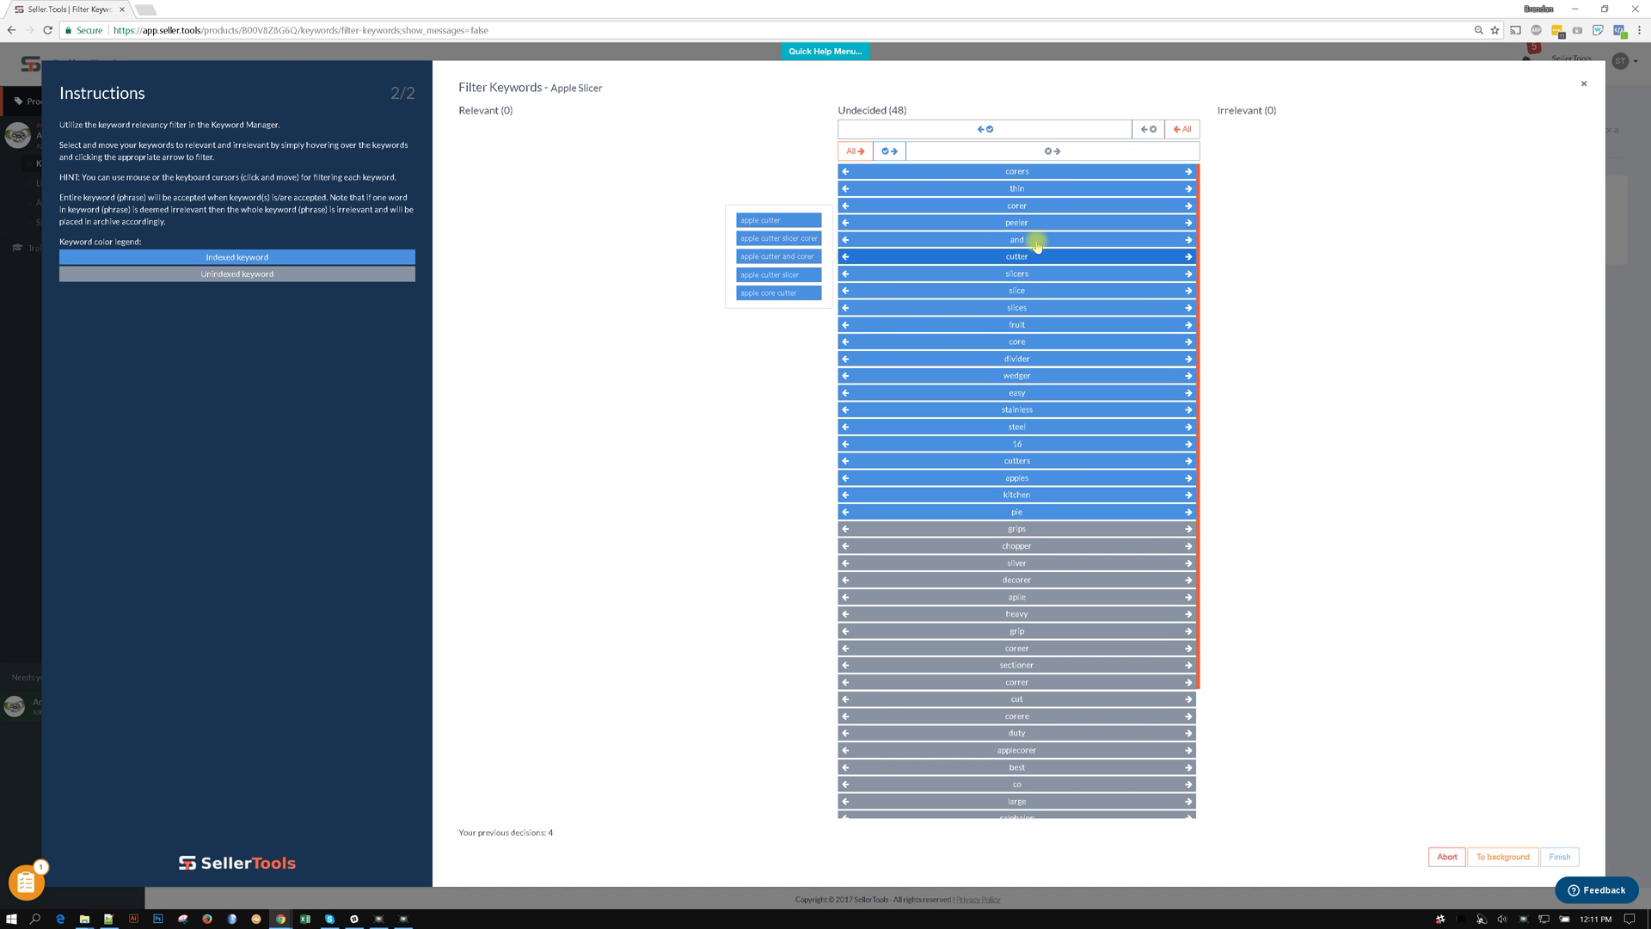
Move the 21 indexed keywords to Relevant, leaving 27 undecided
mouse_move(1035, 246)
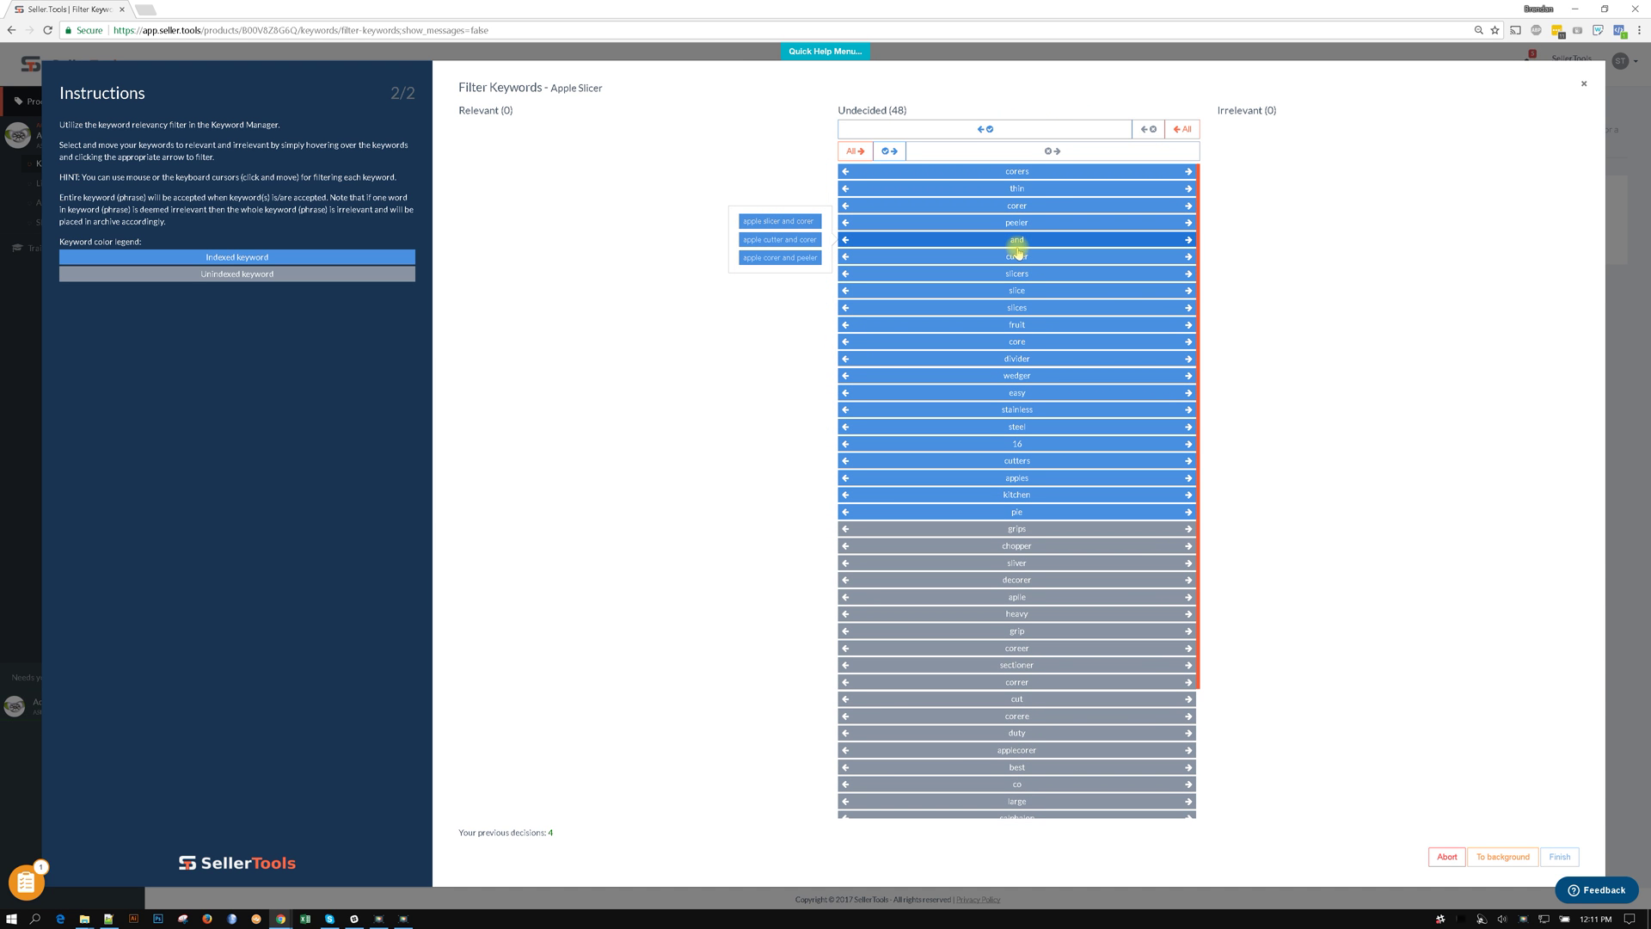
click(1035, 127)
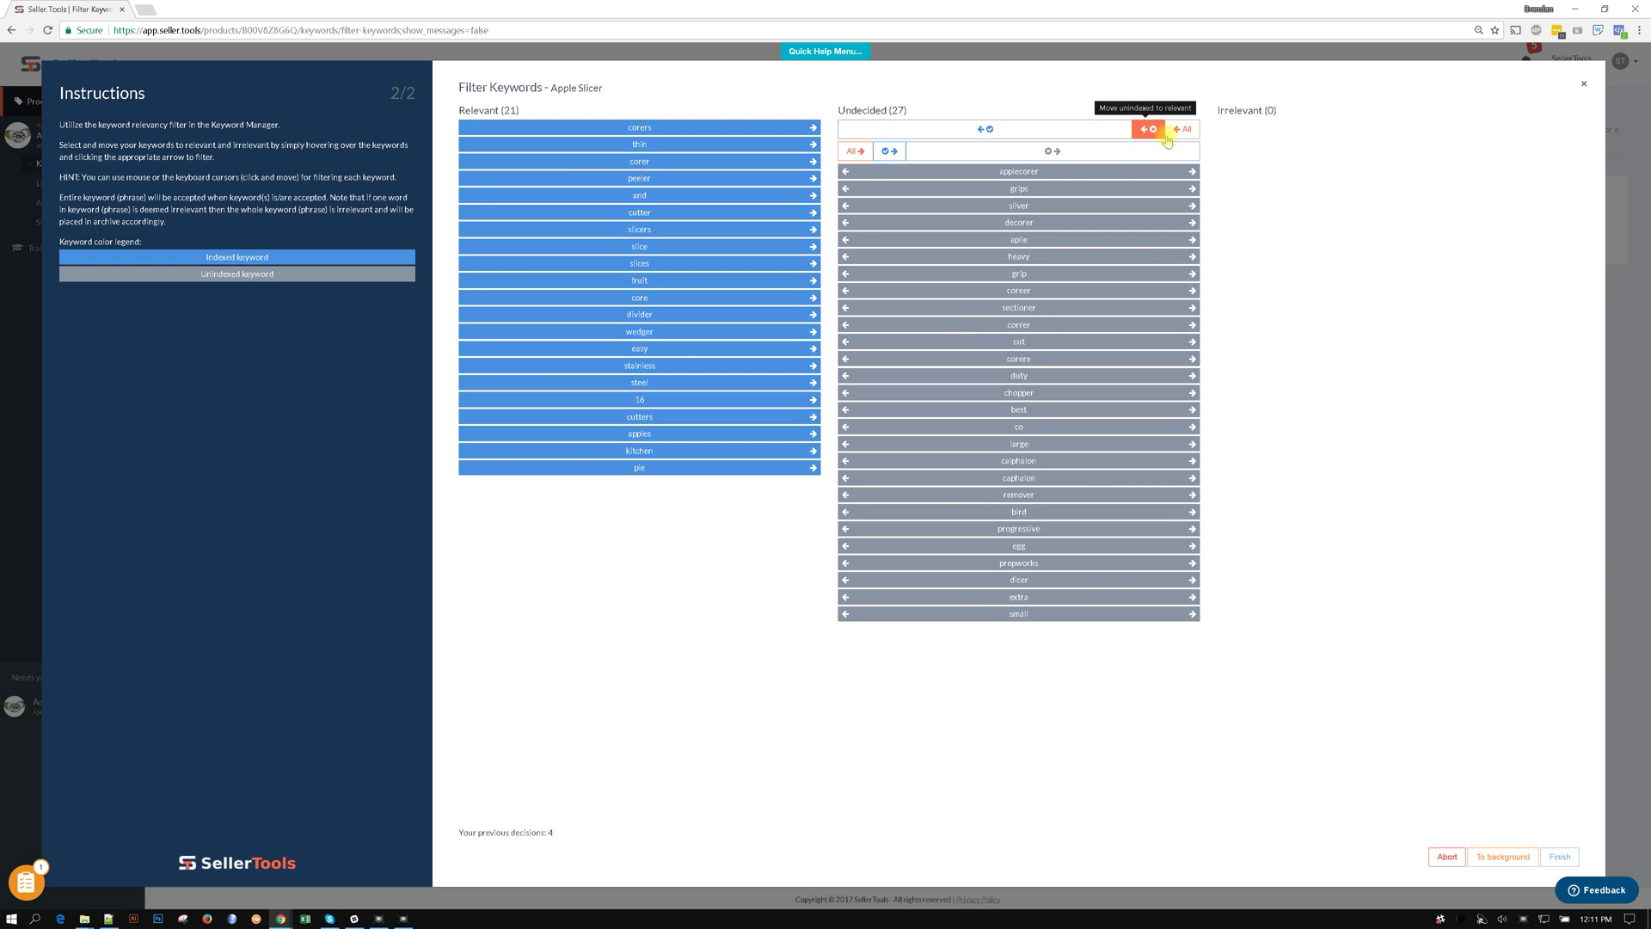